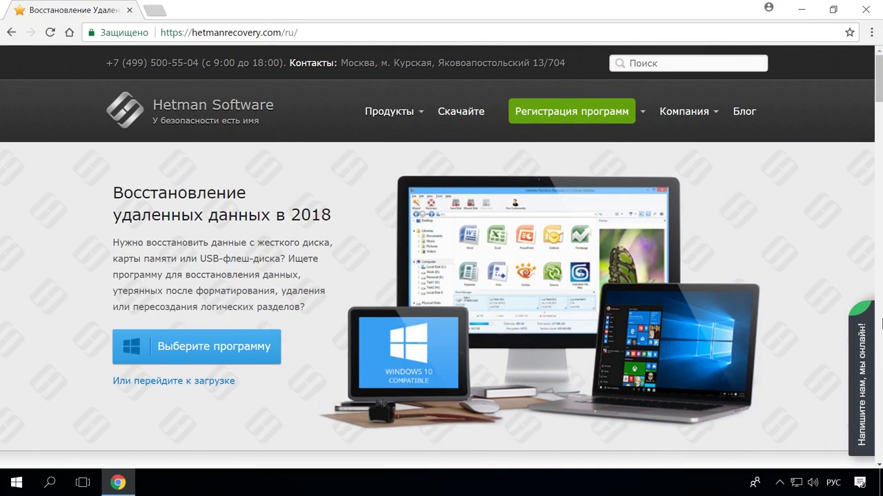
- Open the Partition Recovery 2.8 page from the company's program list and start the free download
{"action": "scroll", "coordinate": [76, 103], "scroll_direction": "down", "scroll_amount": 8}
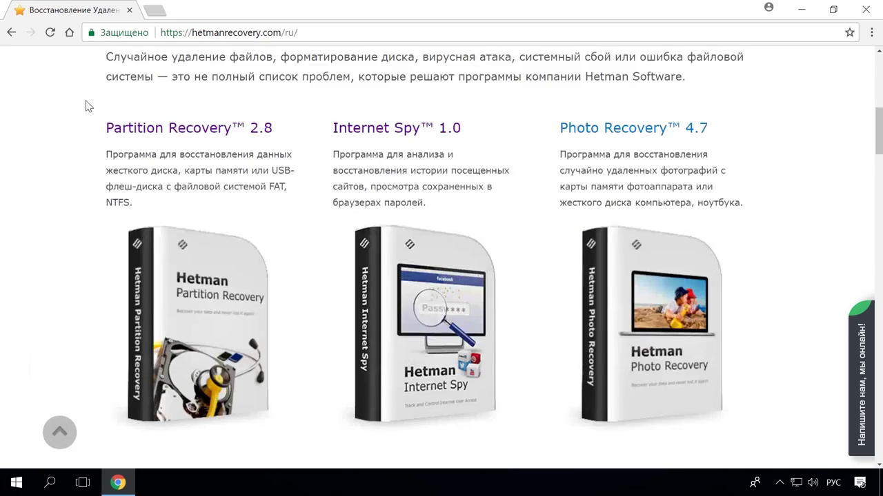
{"action": "scroll", "coordinate": [76, 109], "scroll_direction": "down", "scroll_amount": 5}
{"action": "scroll", "coordinate": [76, 109], "scroll_direction": "down", "scroll_amount": 5}
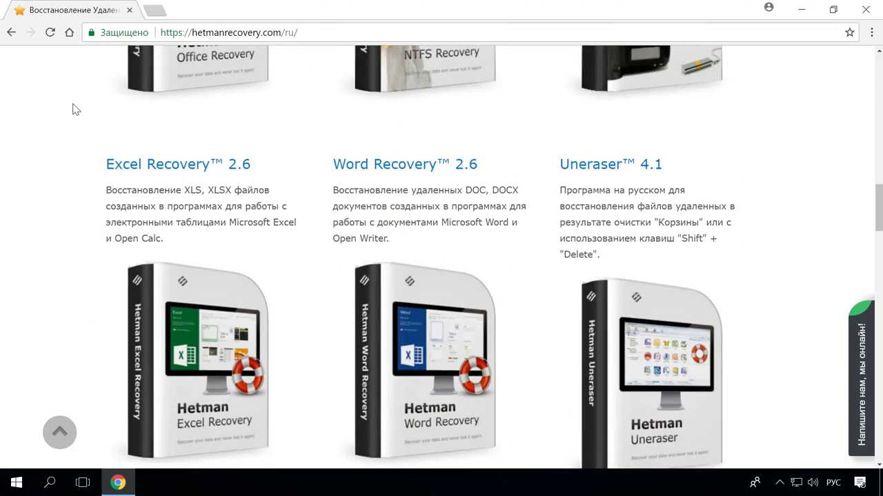
{"action": "scroll", "coordinate": [76, 109], "scroll_direction": "up", "scroll_amount": 8}
{"action": "scroll", "coordinate": [76, 109], "scroll_direction": "up", "scroll_amount": 3}
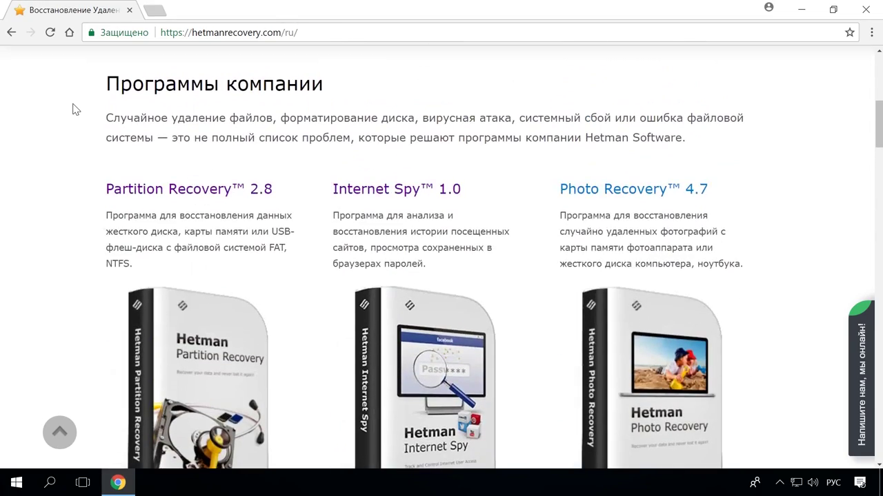
{"action": "left_click", "coordinate": [254, 189]}
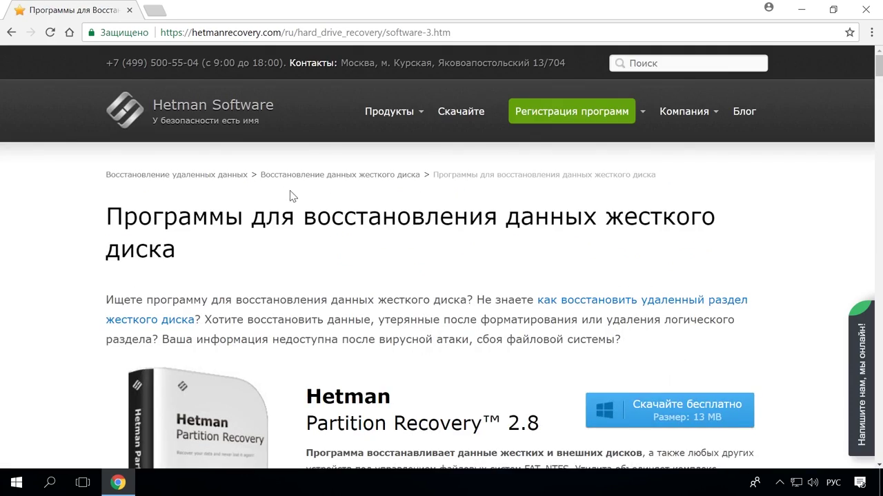
{"action": "scroll", "coordinate": [448, 183], "scroll_direction": "down", "scroll_amount": 3}
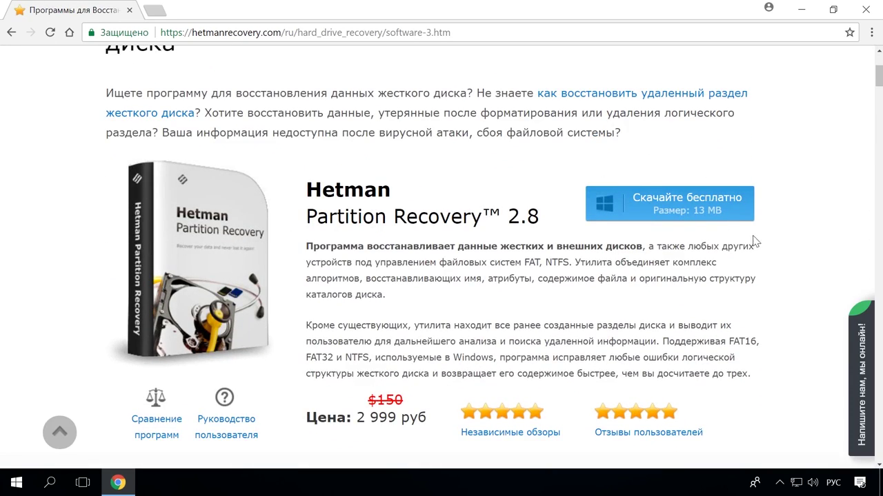
{"action": "left_click", "coordinate": [705, 204]}
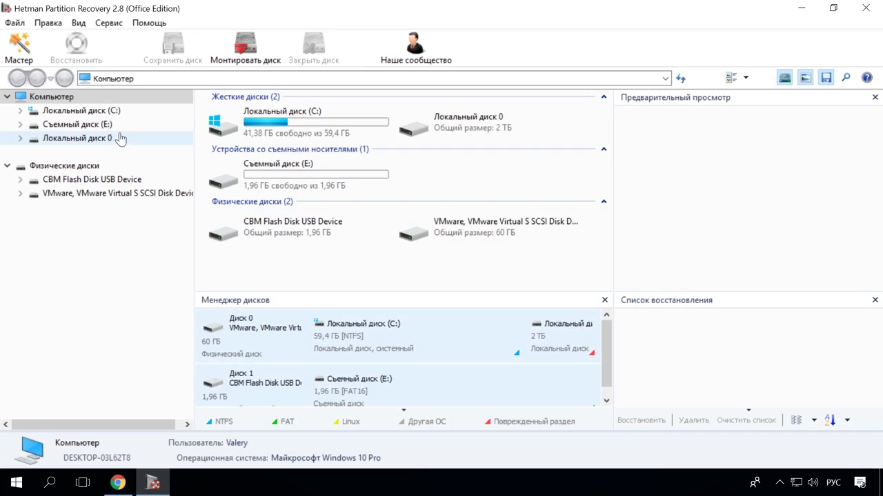
- In Hetman Partition Recovery, analyse the removable disk E: with the file recovery wizard
{"action": "double_click", "coordinate": [114, 126]}
{"action": "left_click", "coordinate": [532, 373]}
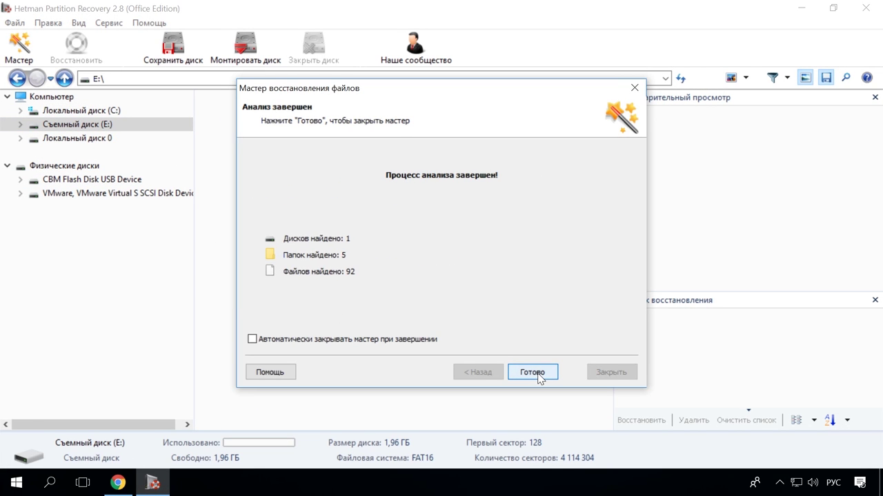
{"action": "left_click", "coordinate": [536, 372]}
- Preview the deleted flower picture, model-2436214_1920.jpg and the Word document found in the root of disk E:
{"action": "left_click", "coordinate": [285, 356]}
{"action": "left_click", "coordinate": [371, 265]}
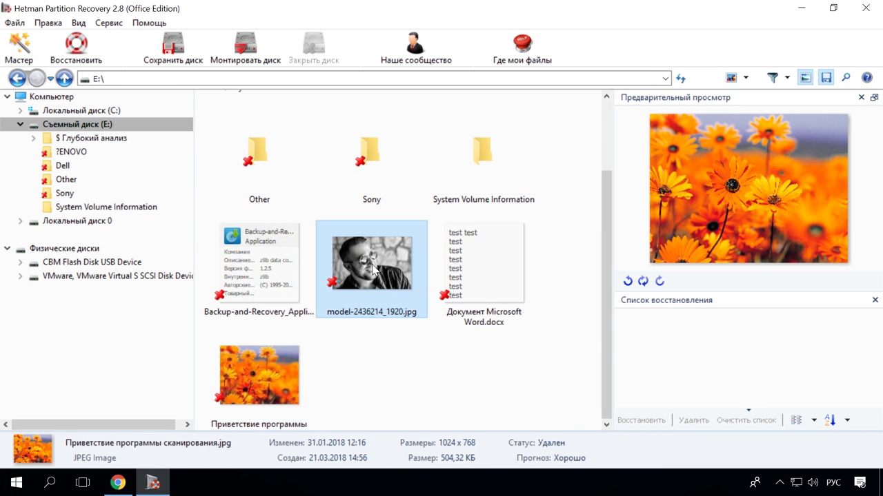
{"action": "left_click", "coordinate": [483, 266]}
- Open the deleted Sony folder on disk E: and start recovering the CB_Green_AssistVAIOButton image
{"action": "left_click", "coordinate": [66, 194]}
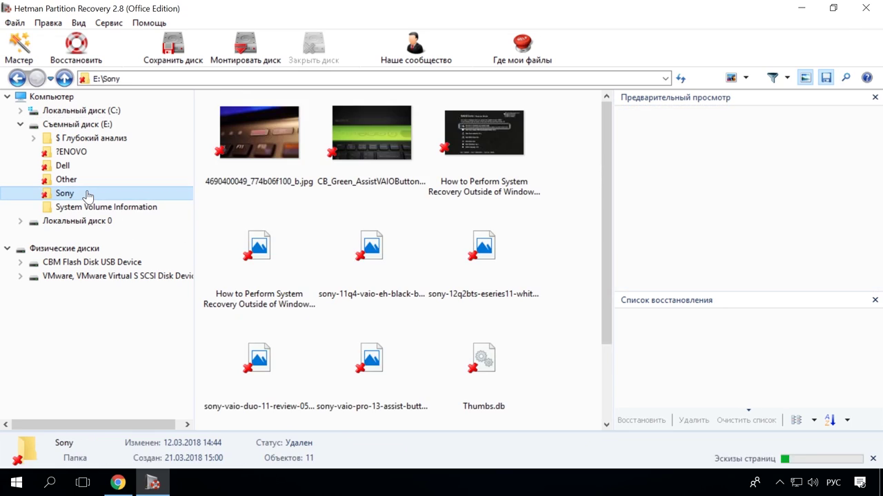
{"action": "left_click", "coordinate": [359, 148]}
{"action": "right_click", "coordinate": [360, 153]}
{"action": "left_click", "coordinate": [376, 161]}
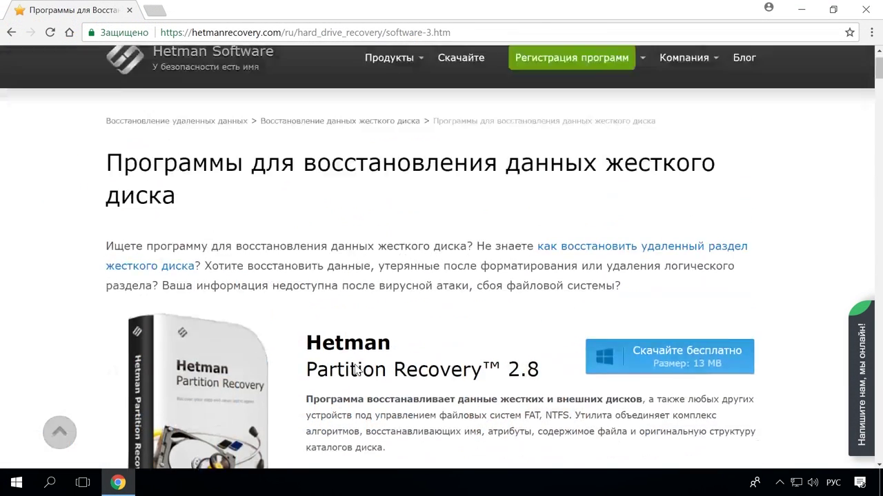
- Switch to the Hetman website in Chrome, open its blog and look through the list of articles
{"action": "scroll", "coordinate": [356, 371], "scroll_direction": "up", "scroll_amount": 1}
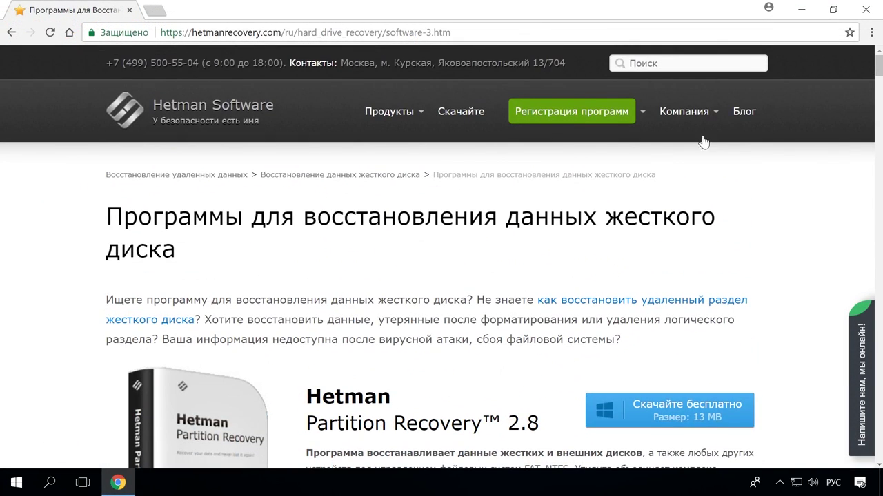
{"action": "left_click", "coordinate": [735, 113]}
{"action": "scroll", "coordinate": [733, 213], "scroll_direction": "down", "scroll_amount": 3}
{"action": "scroll", "coordinate": [732, 213], "scroll_direction": "down", "scroll_amount": 12}
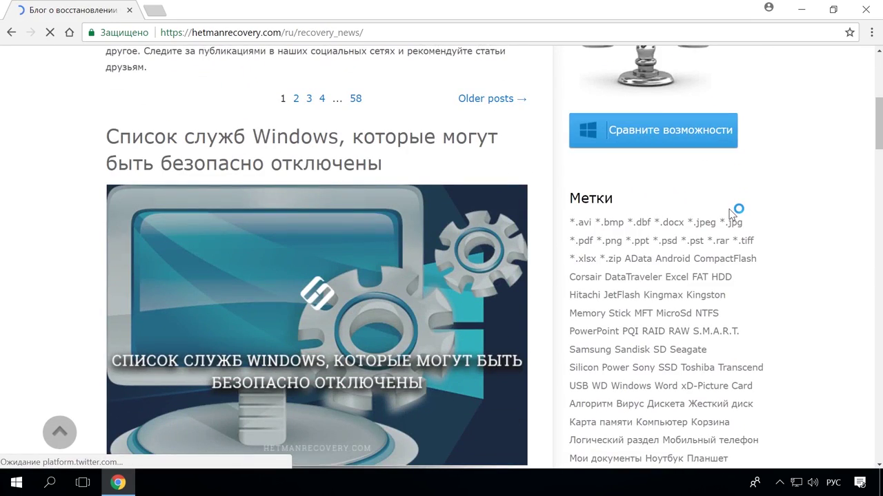
{"action": "scroll", "coordinate": [733, 215], "scroll_direction": "down", "scroll_amount": 6}
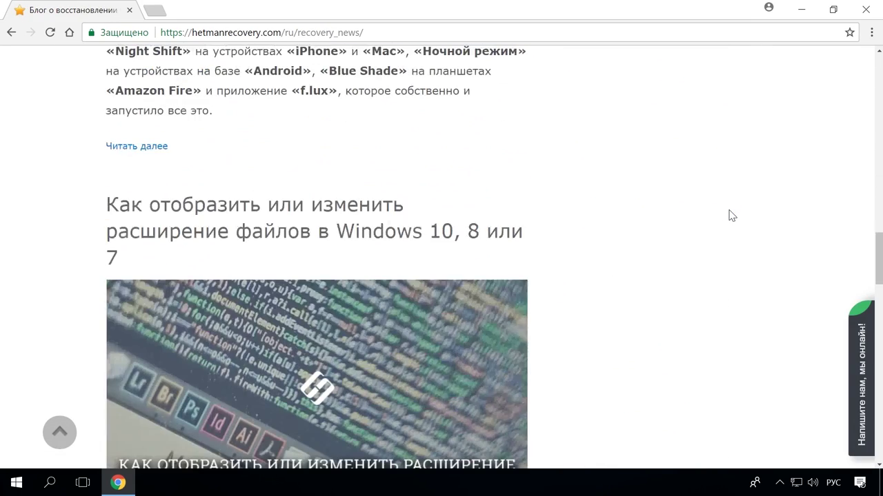
{"action": "scroll", "coordinate": [732, 216], "scroll_direction": "down", "scroll_amount": 9}
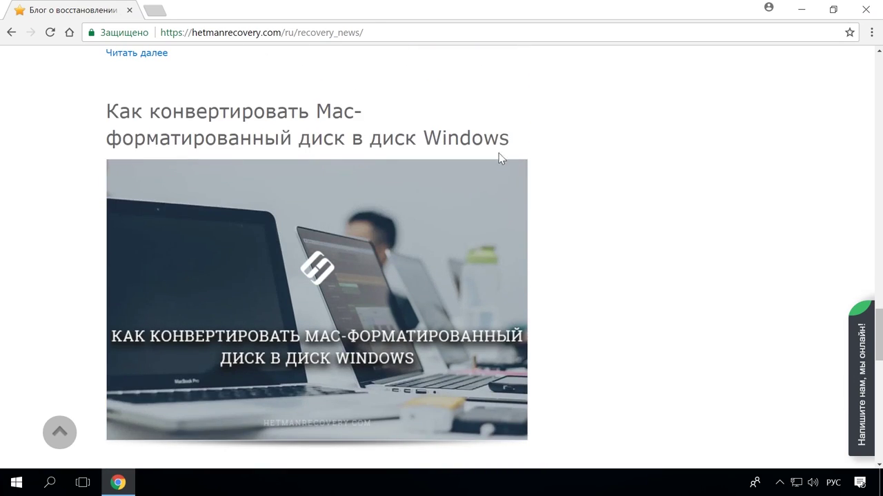
- Open the blog article on converting a Mac-formatted disk to a Windows disk and read through its instructions
{"action": "left_click", "coordinate": [479, 141]}
{"action": "scroll", "coordinate": [482, 150], "scroll_direction": "down", "scroll_amount": 14}
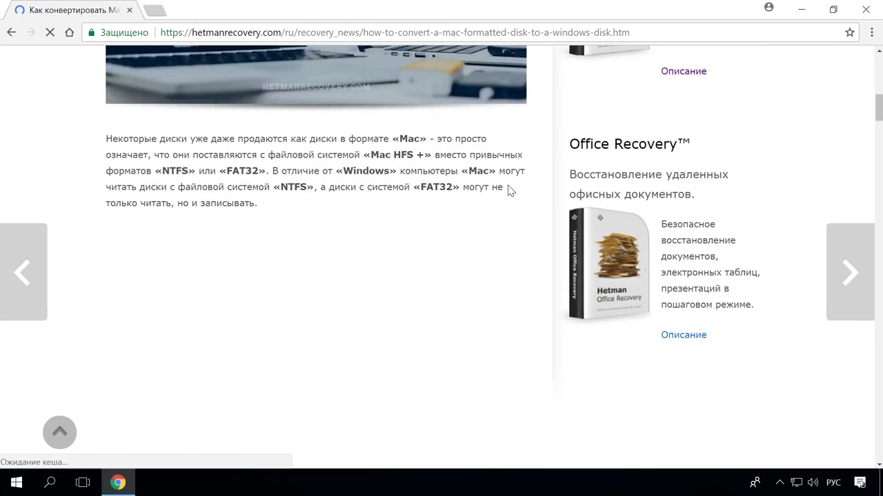
{"action": "scroll", "coordinate": [514, 190], "scroll_direction": "down", "scroll_amount": 12}
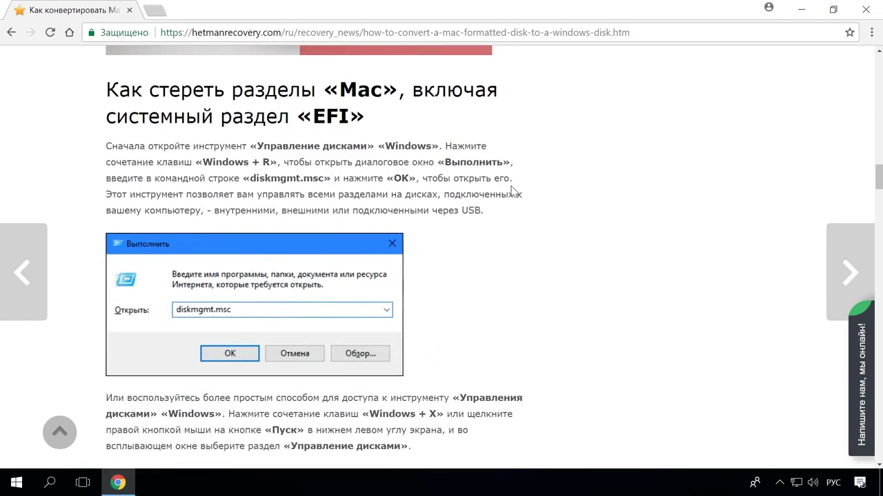
- Open the site's online support chat and enter the greeting "Здравствуйте"
{"action": "left_click", "coordinate": [855, 372]}
{"action": "type", "text": "Здравствуйте"}
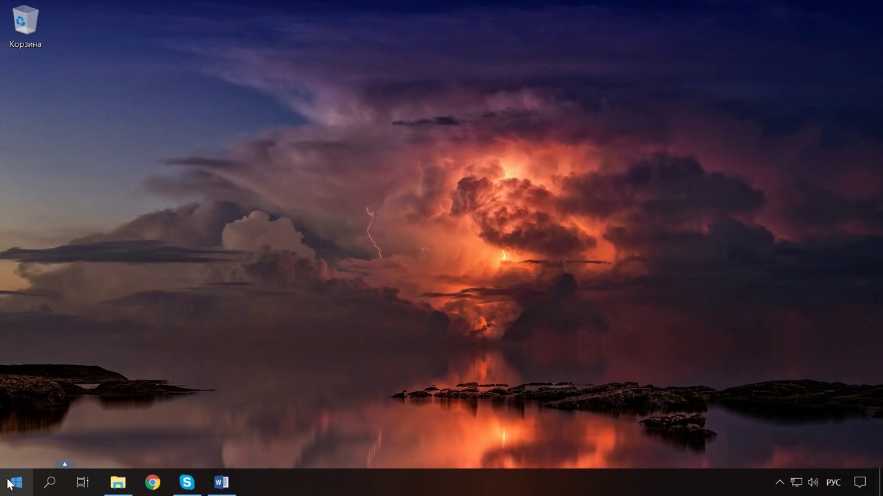
- In Windows Settings, open "Семья и другие люди" under the accounts category and review the other users' accounts
{"action": "left_click", "coordinate": [17, 490]}
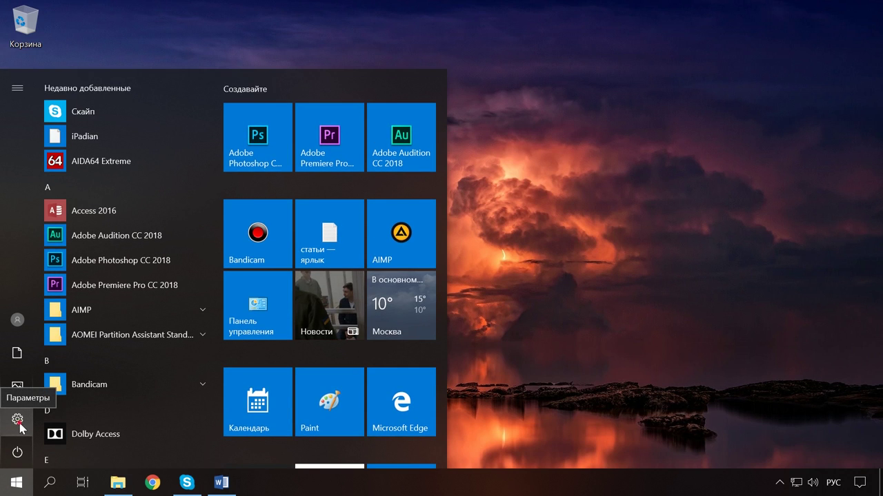
{"action": "left_click", "coordinate": [18, 422]}
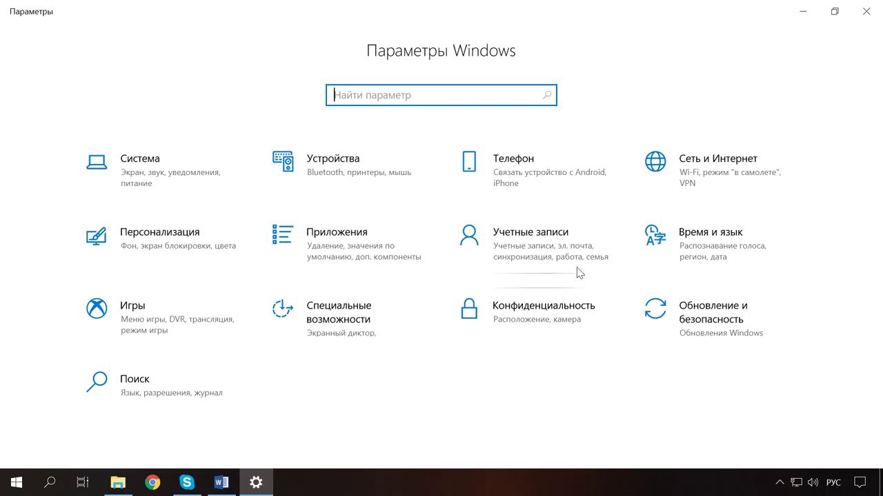
{"action": "left_click", "coordinate": [535, 253]}
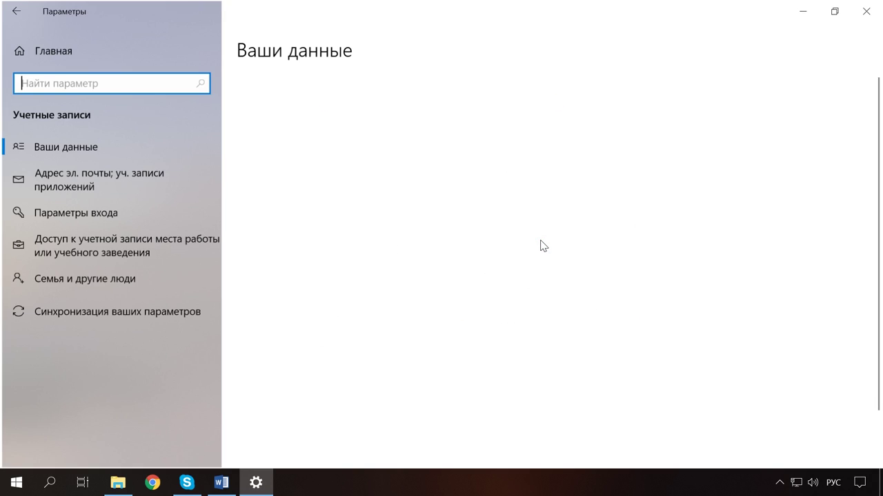
{"action": "left_click", "coordinate": [92, 283]}
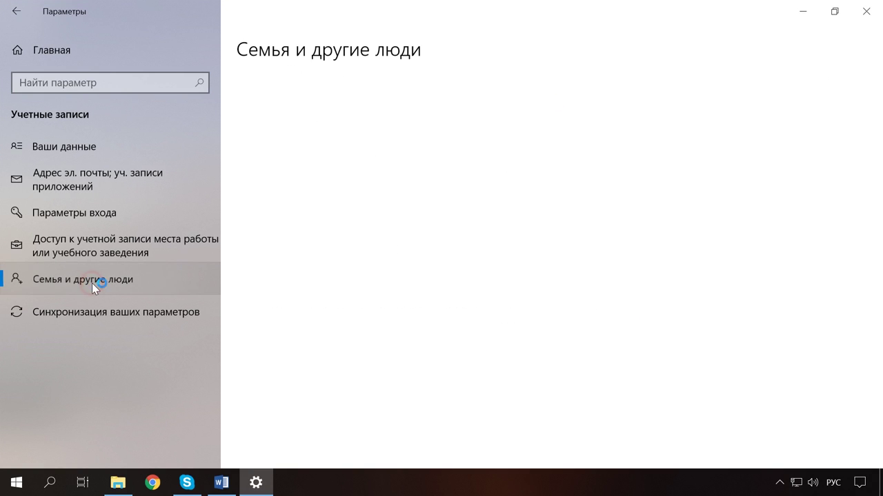
{"action": "scroll", "coordinate": [390, 365], "scroll_direction": "down", "scroll_amount": 1}
{"action": "scroll", "coordinate": [390, 365], "scroll_direction": "down", "scroll_amount": 5}
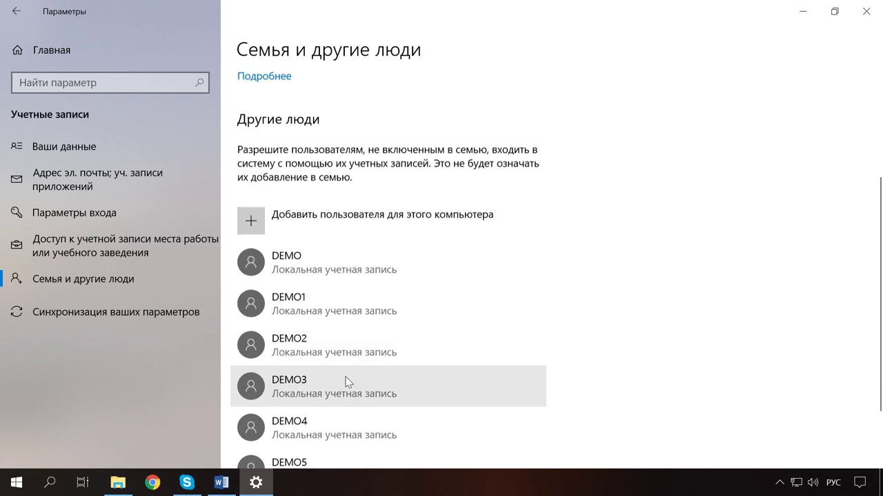
{"action": "scroll", "coordinate": [329, 379], "scroll_direction": "up", "scroll_amount": 3}
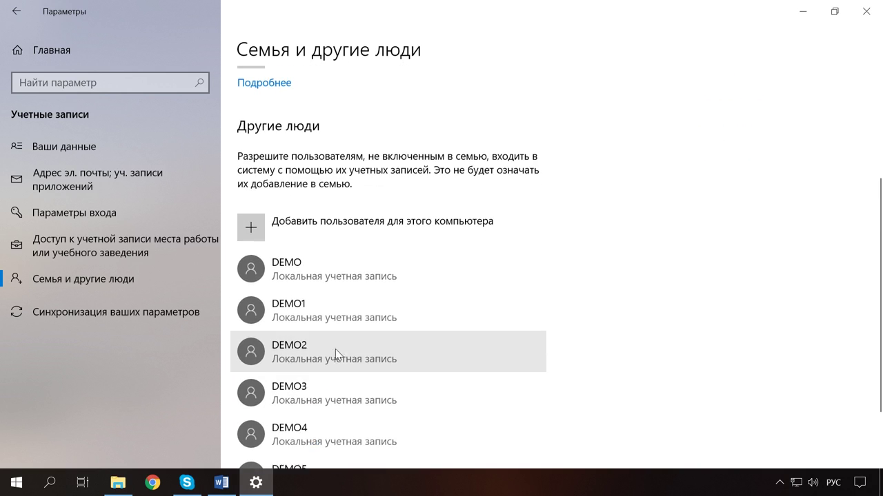
- Request removal of the DEMO local account from the list of other people
{"action": "left_click", "coordinate": [308, 274]}
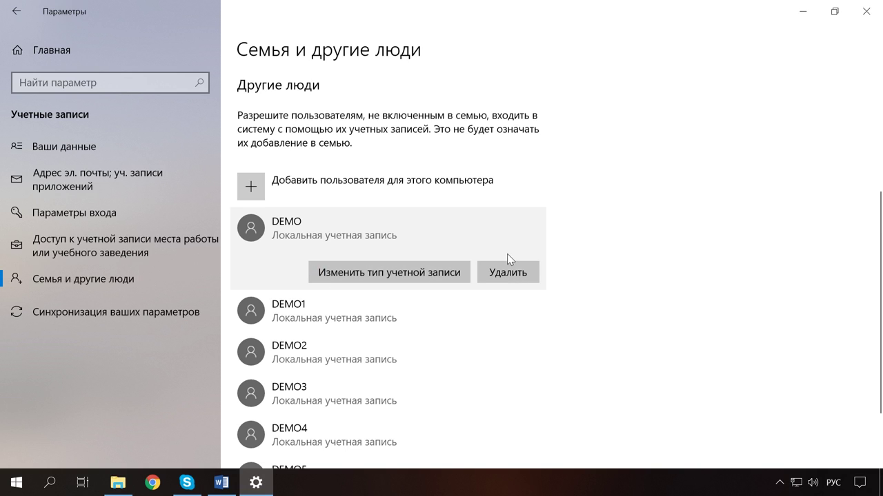
{"action": "left_click", "coordinate": [508, 275]}
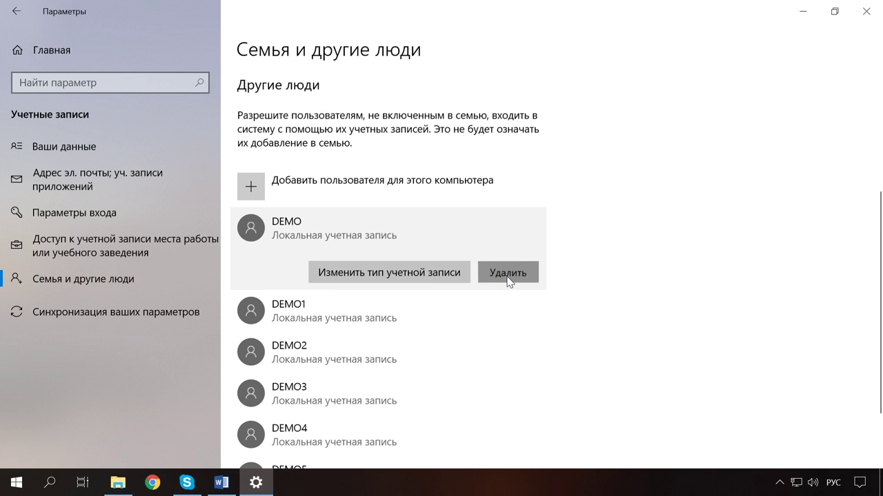
{"action": "left_click", "coordinate": [508, 274]}
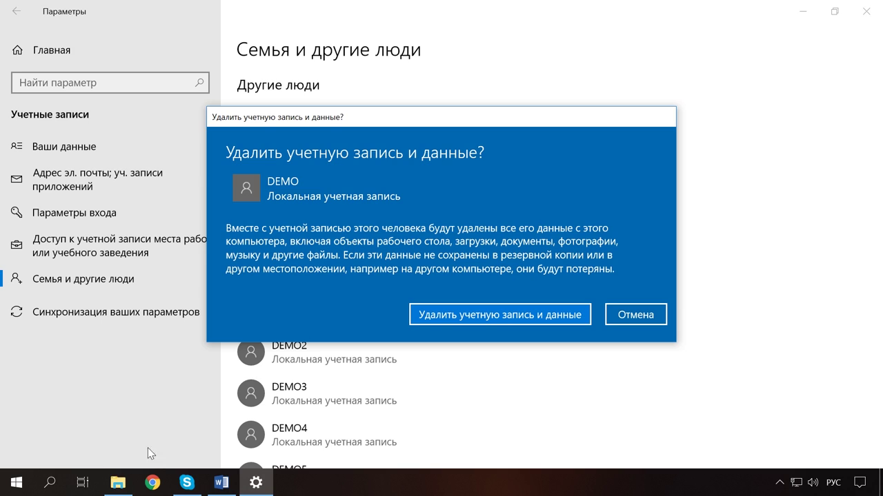
- In File Explorer, examine the DEMO profile folder under C:\Пользователи and return to the Settings window
{"action": "left_click", "coordinate": [118, 483]}
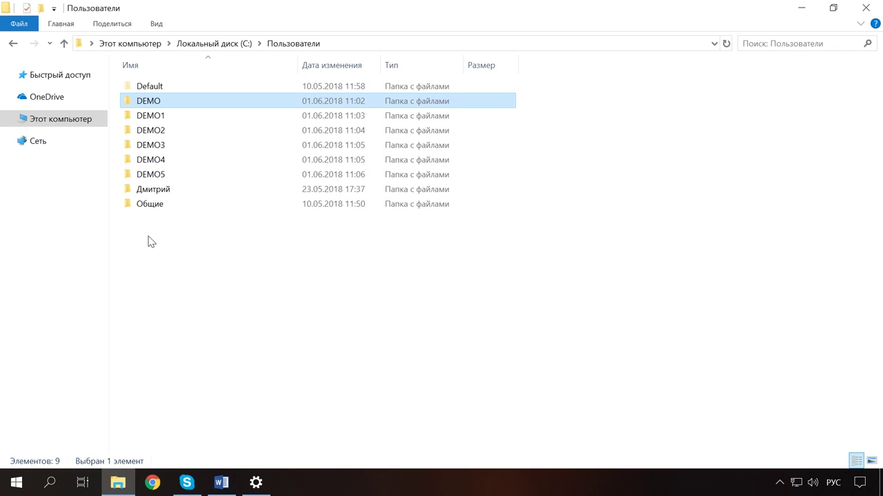
{"action": "double_click", "coordinate": [149, 105]}
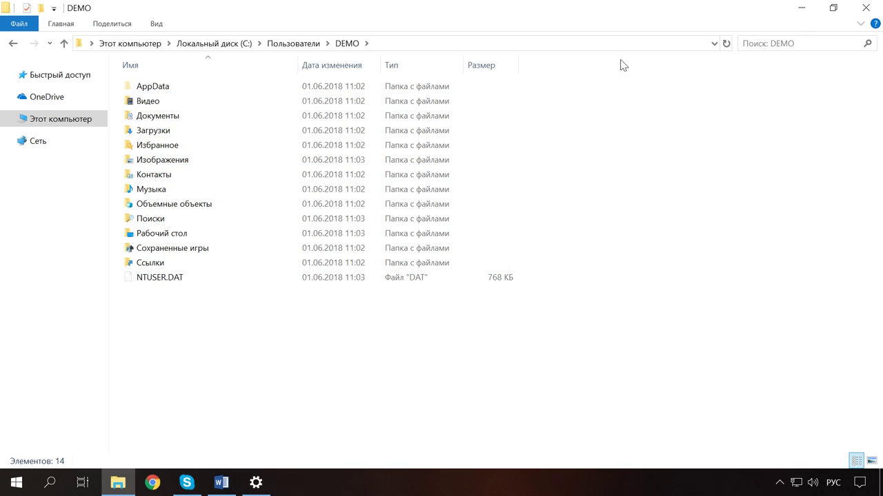
{"action": "left_click", "coordinate": [13, 43]}
{"action": "left_click", "coordinate": [800, 10]}
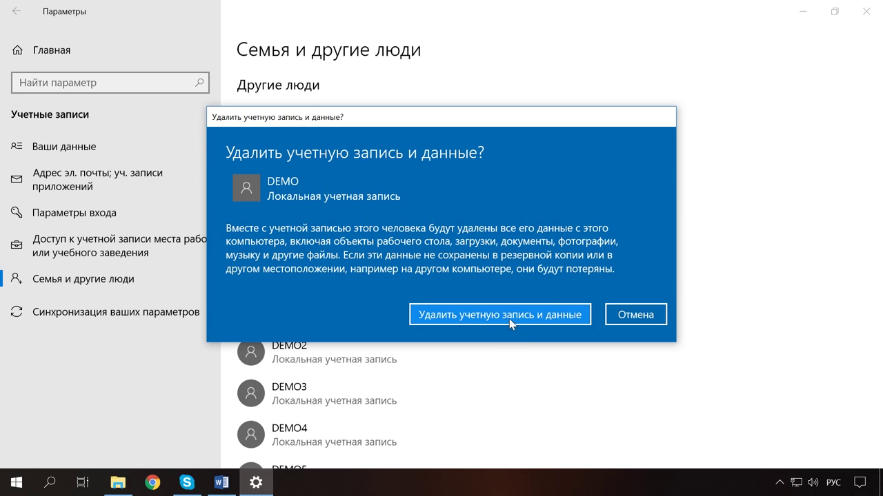
- Confirm deleting the DEMO account together with its data
{"action": "left_click", "coordinate": [555, 323]}
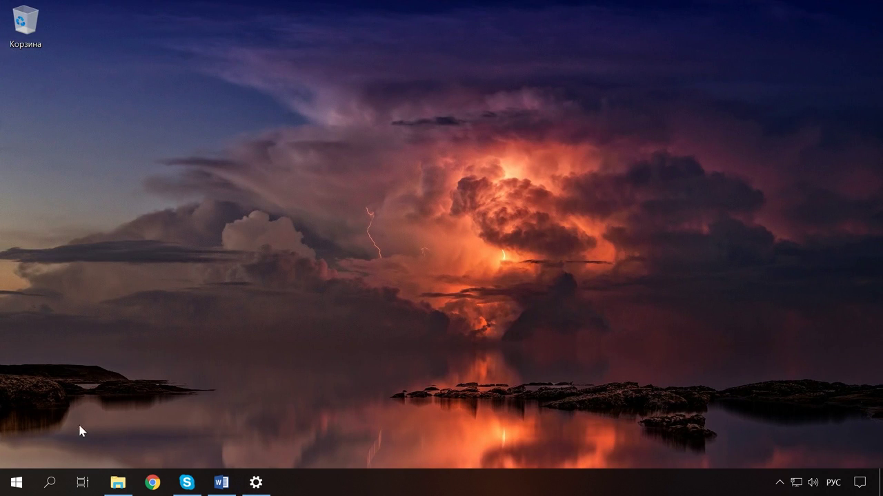
- Find Control Panel by searching for "пане" and open the management of other accounts in "Учетные записи пользователей"
{"action": "left_click", "coordinate": [50, 482]}
{"action": "type", "text": "пане"}
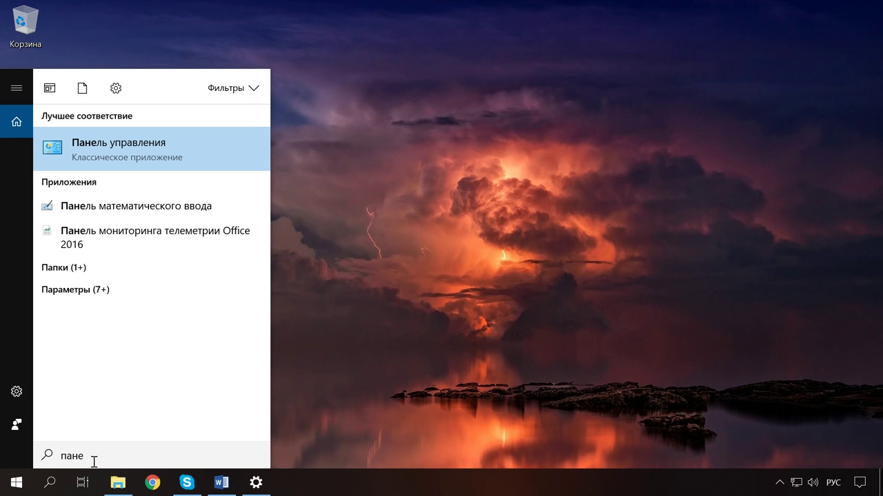
{"action": "left_click", "coordinate": [126, 147]}
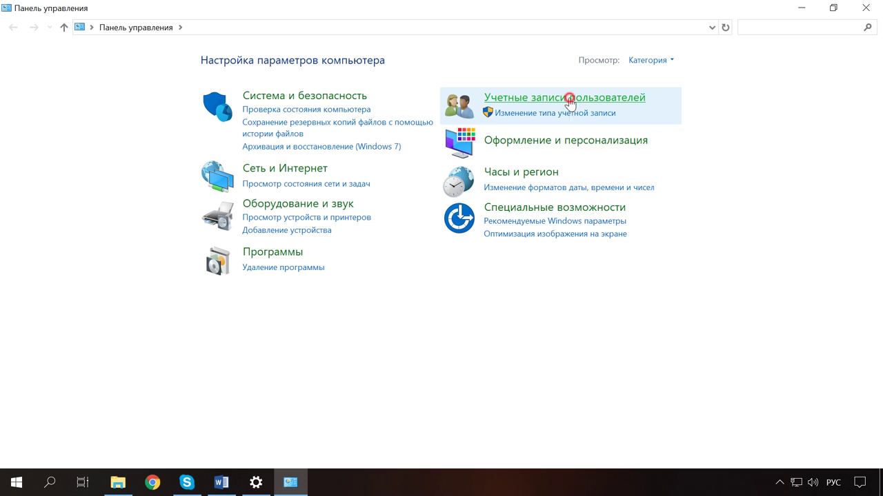
{"action": "left_click", "coordinate": [571, 100]}
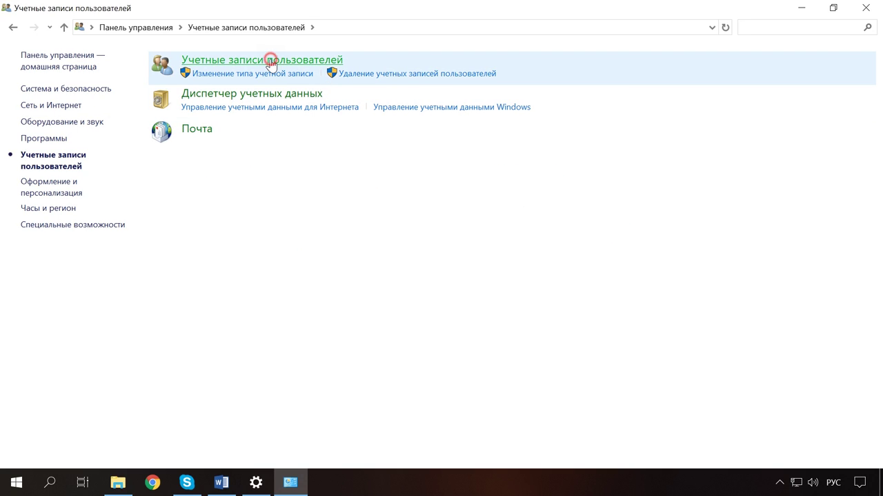
{"action": "left_click", "coordinate": [272, 61]}
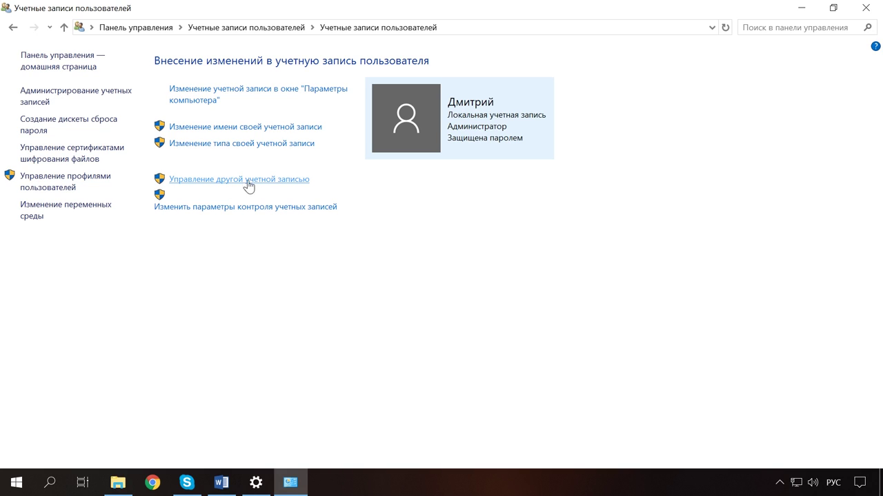
{"action": "left_click", "coordinate": [267, 181]}
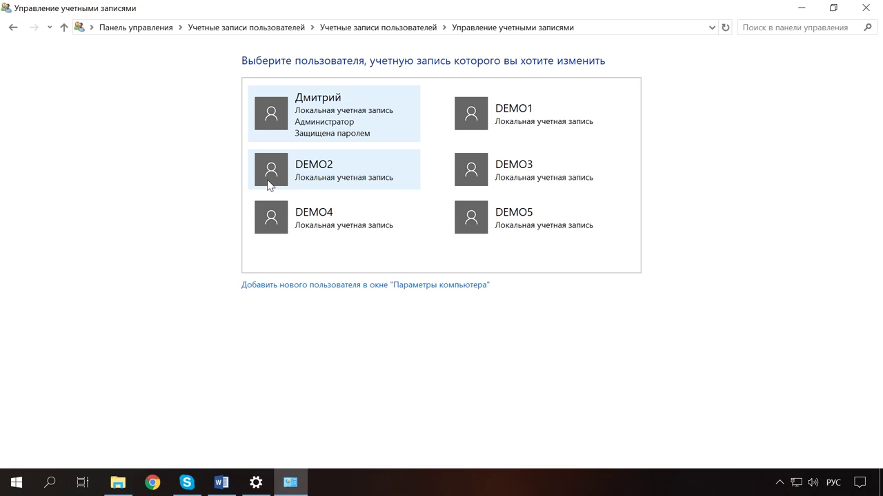
- Delete the DEMO1 local account in Control Panel while choosing to keep its files (Сохранение файлов)
{"action": "left_click", "coordinate": [527, 116]}
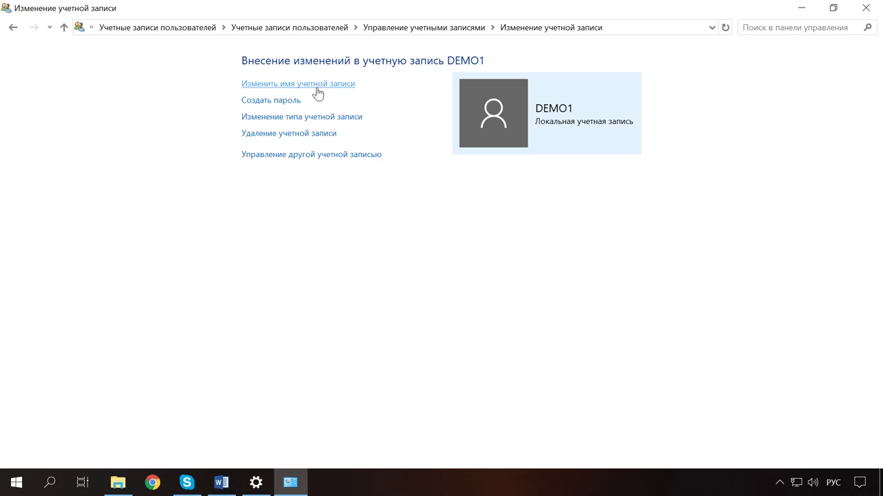
{"action": "left_click", "coordinate": [285, 135]}
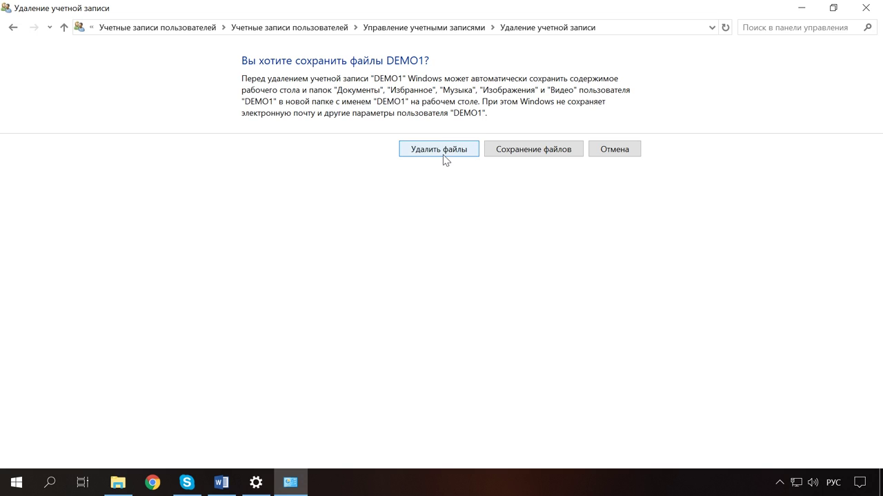
{"action": "left_click", "coordinate": [550, 155]}
{"action": "left_click", "coordinate": [532, 158]}
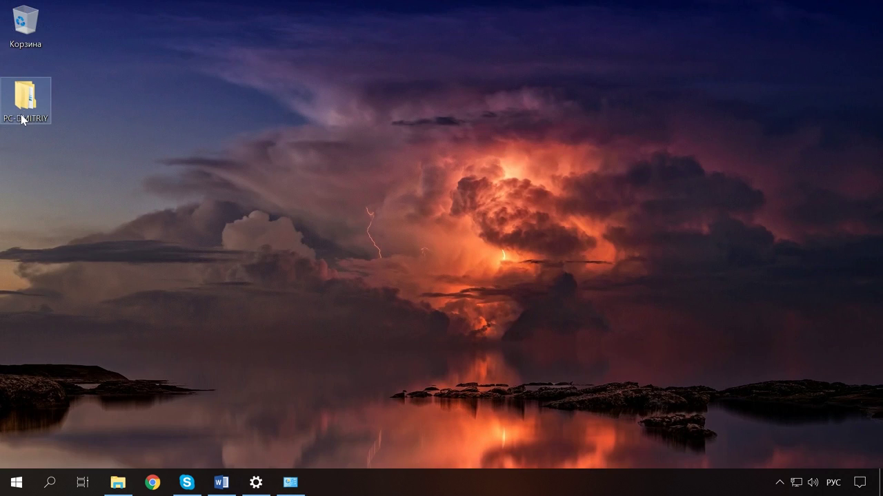
- Inspect the desktop folder holding the saved DEMO1 files, and close its window
{"action": "left_click", "coordinate": [40, 119]}
{"action": "double_click", "coordinate": [39, 119]}
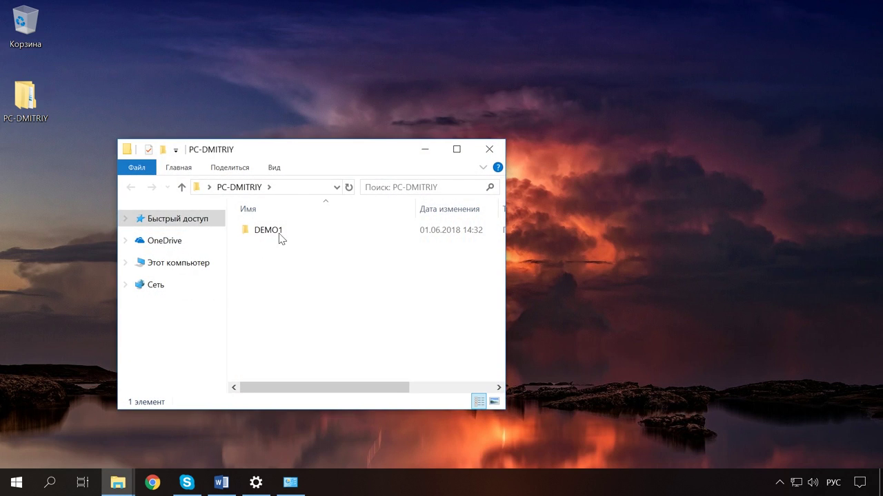
{"action": "left_click", "coordinate": [489, 150]}
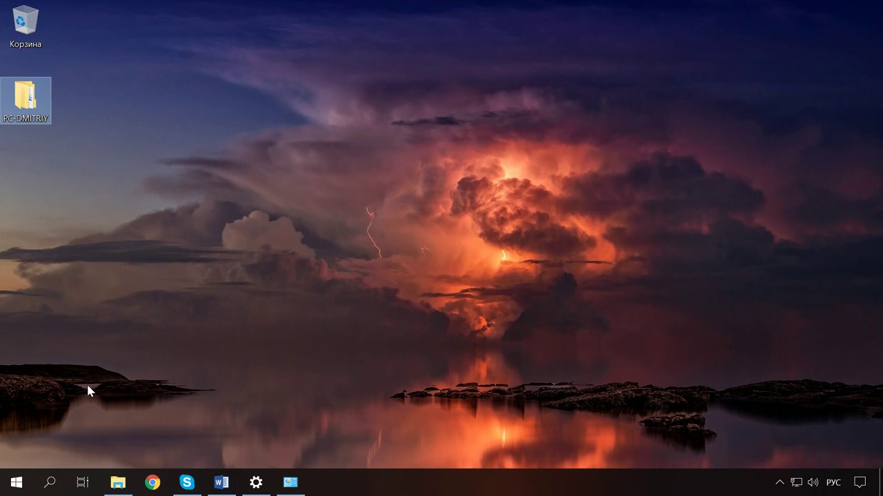
- Run netplwiz, remove the DEMO2 user from this computer's user list, and close the accounts dialog
{"action": "key", "text": "super+r"}
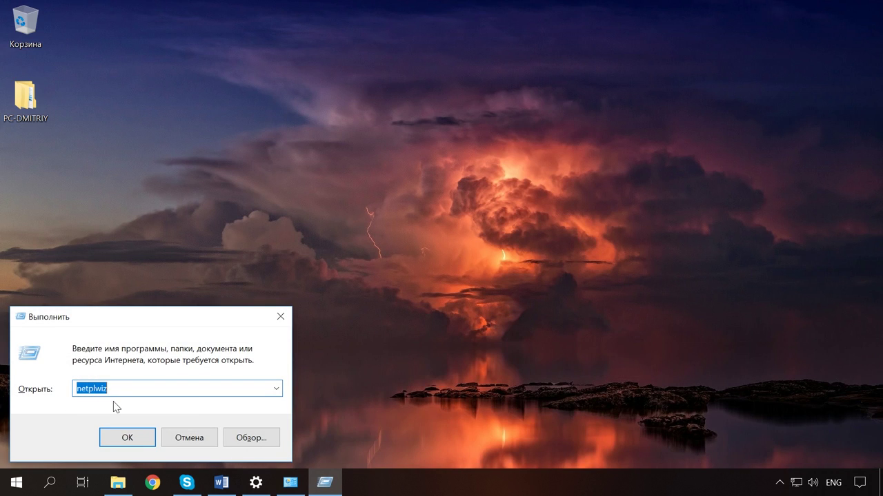
{"action": "left_click", "coordinate": [127, 438]}
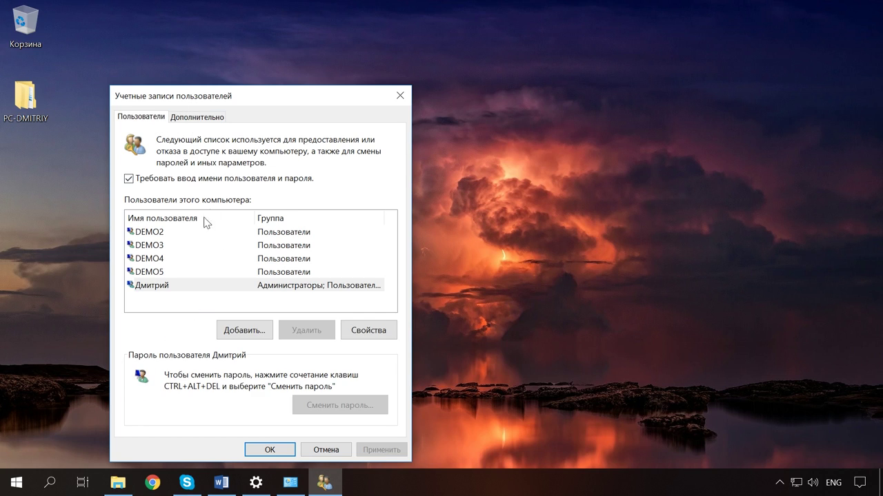
{"action": "left_click", "coordinate": [151, 234]}
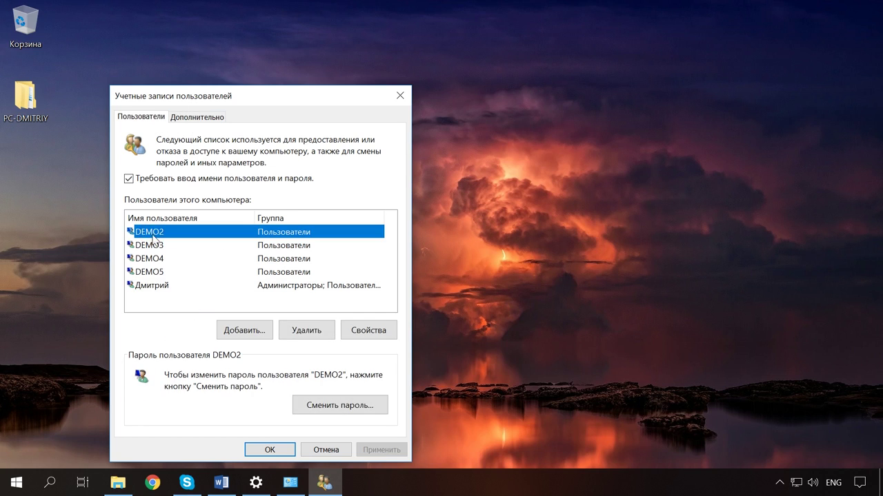
{"action": "left_click", "coordinate": [299, 333]}
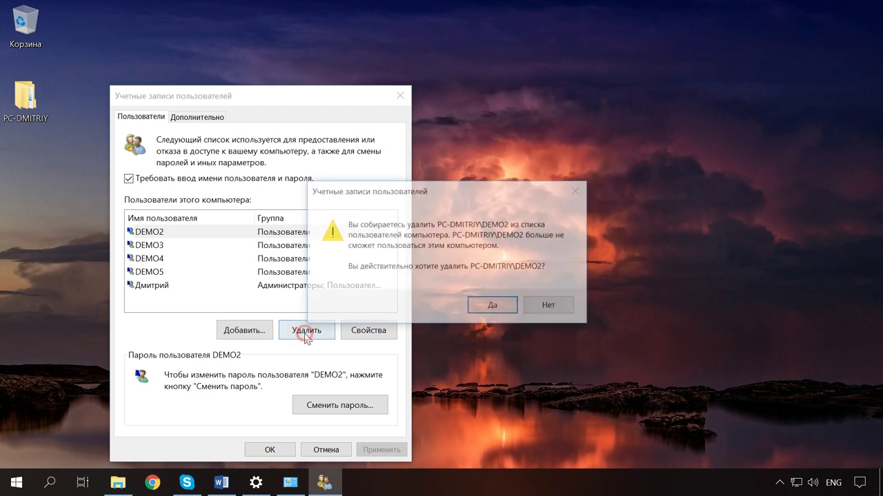
{"action": "left_click", "coordinate": [492, 311]}
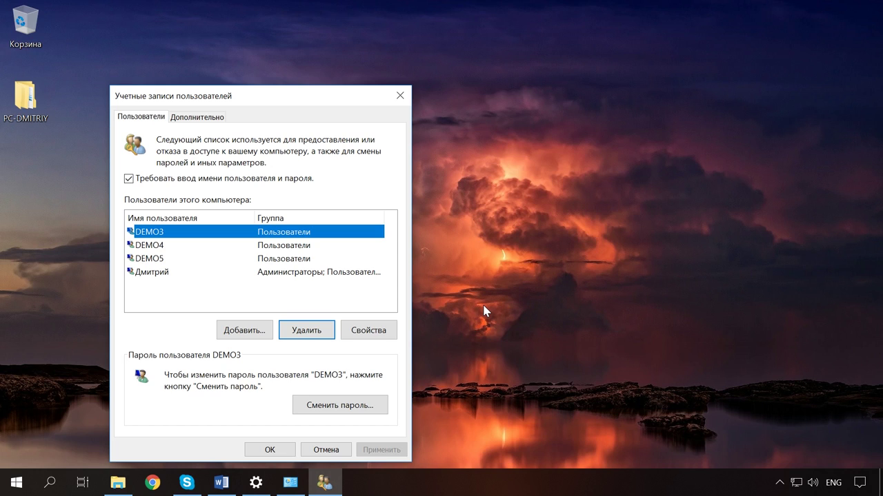
{"action": "key", "text": "Escape"}
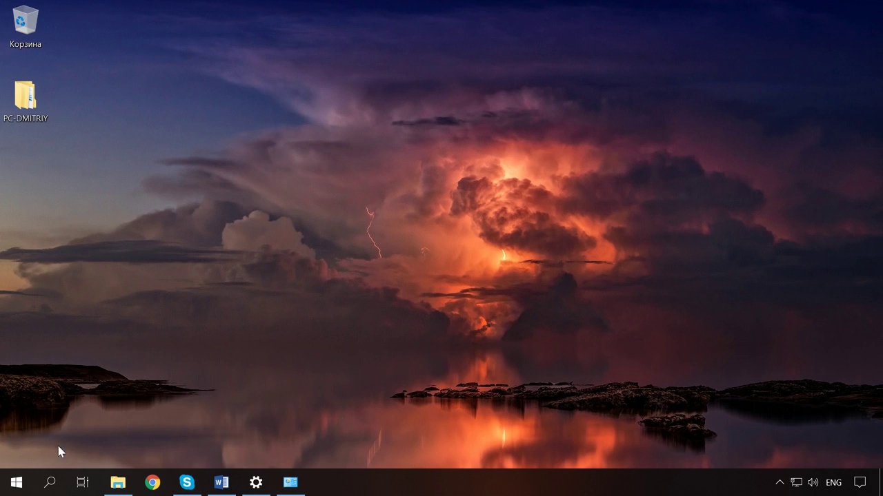
- Open Computer Management for this PC and display the Пользователи folder under local users and groups
{"action": "right_click", "coordinate": [18, 482]}
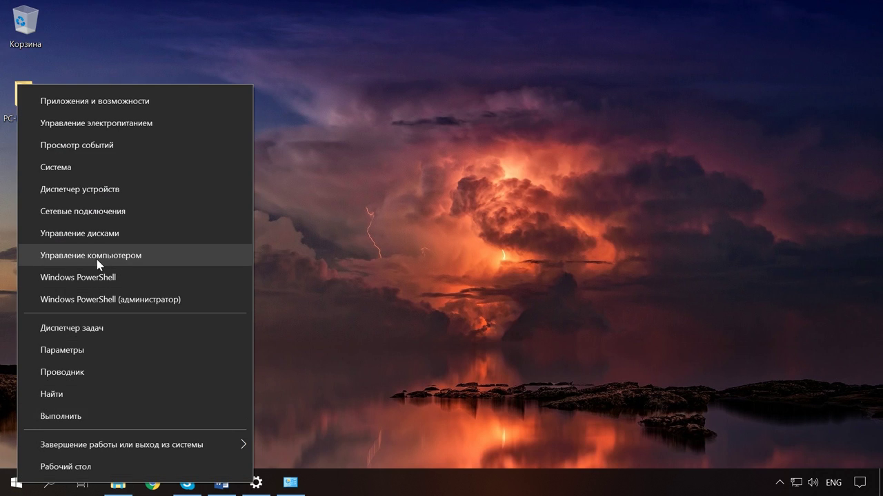
{"action": "key", "text": "super+e"}
{"action": "right_click", "coordinate": [48, 125]}
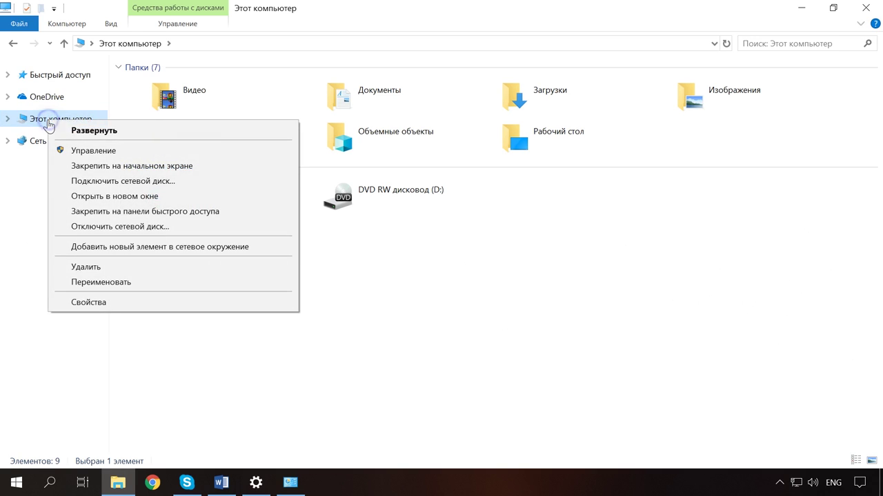
{"action": "left_click", "coordinate": [100, 153]}
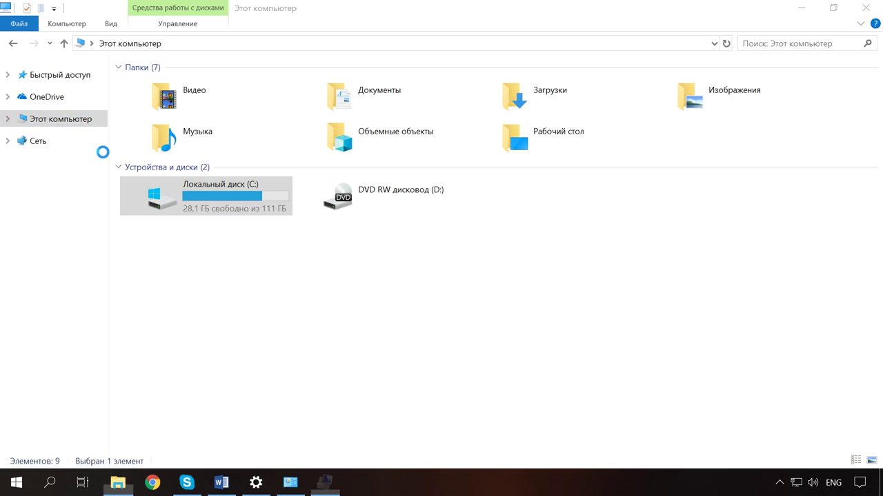
{"action": "left_click", "coordinate": [107, 128]}
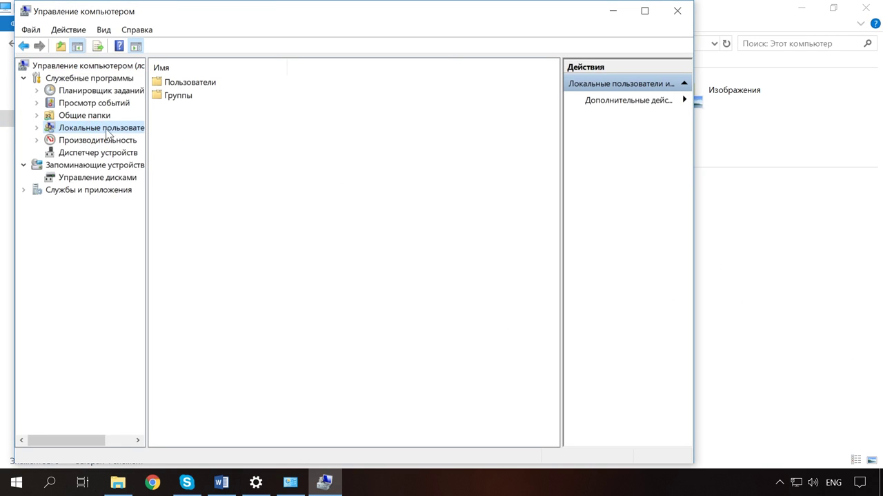
{"action": "double_click", "coordinate": [200, 84]}
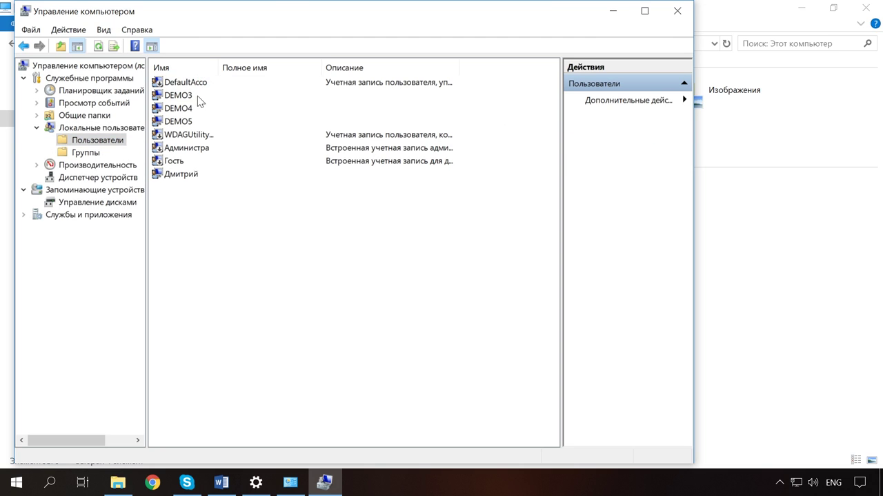
- Delete the DEMO3 account from the local users list and confirm the deletion
{"action": "left_click", "coordinate": [184, 98]}
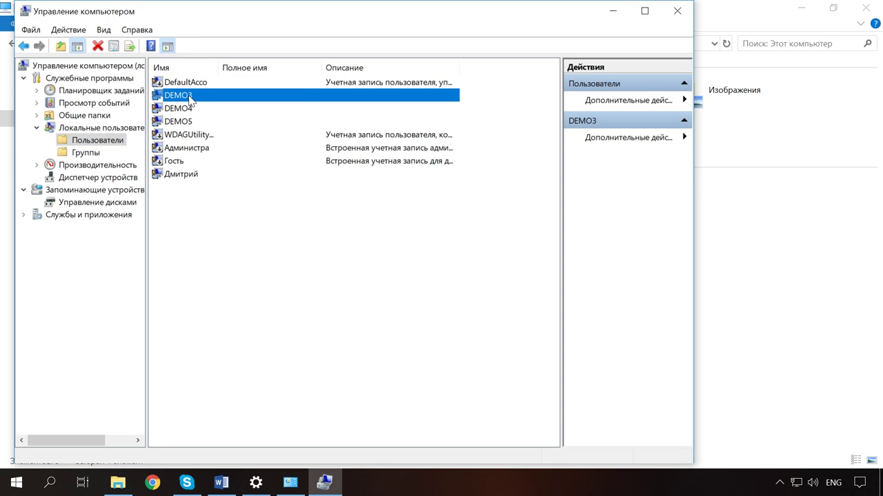
{"action": "right_click", "coordinate": [189, 97]}
{"action": "left_click", "coordinate": [238, 146]}
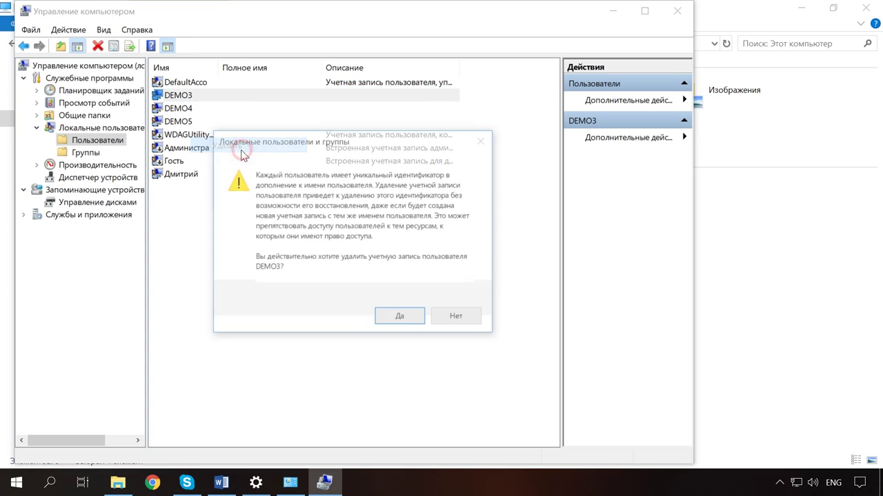
{"action": "left_click", "coordinate": [403, 320]}
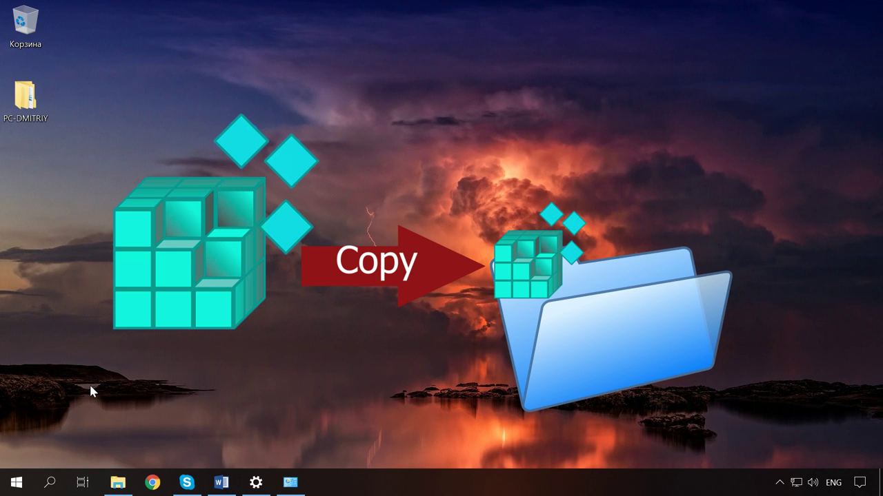
- Run regedit and compare the ProfileImagePath values of the user SID keys under HKEY_LOCAL_MACHINE\SOFTWARE\Microsoft\Windows NT\CurrentVersion\ProfileList
{"action": "key", "text": "super+r"}
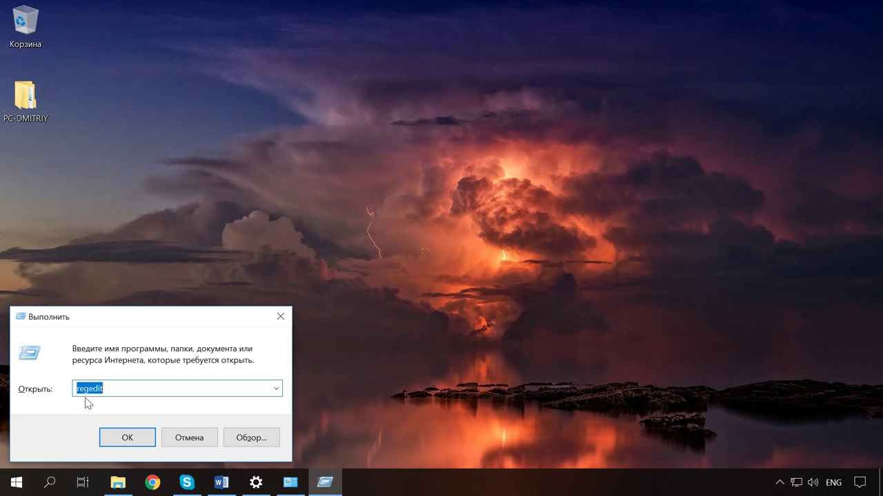
{"action": "left_click", "coordinate": [132, 437]}
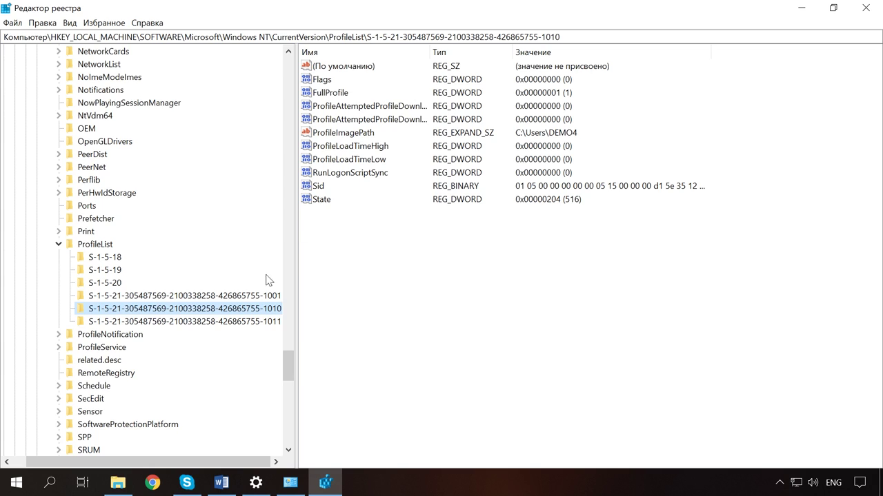
{"action": "left_click", "coordinate": [243, 296]}
{"action": "left_click", "coordinate": [245, 308]}
{"action": "left_click", "coordinate": [252, 322]}
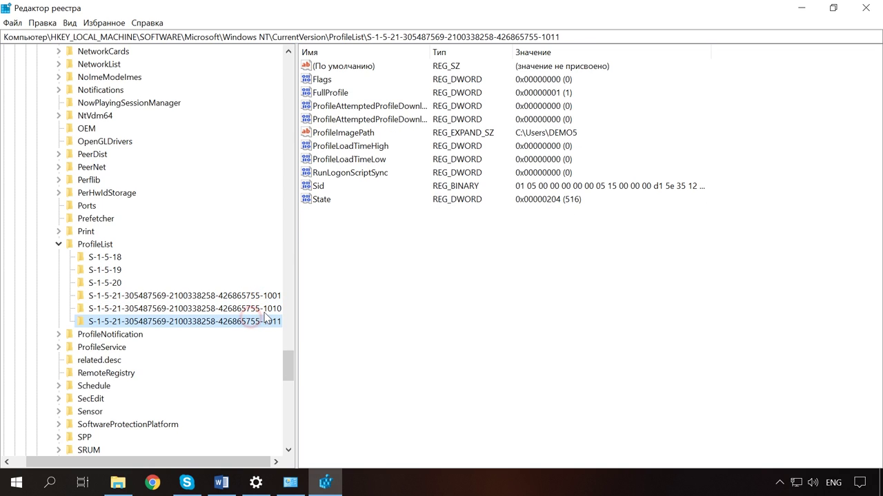
{"action": "left_click", "coordinate": [262, 311]}
{"action": "left_click", "coordinate": [260, 321]}
{"action": "left_click", "coordinate": [258, 311]}
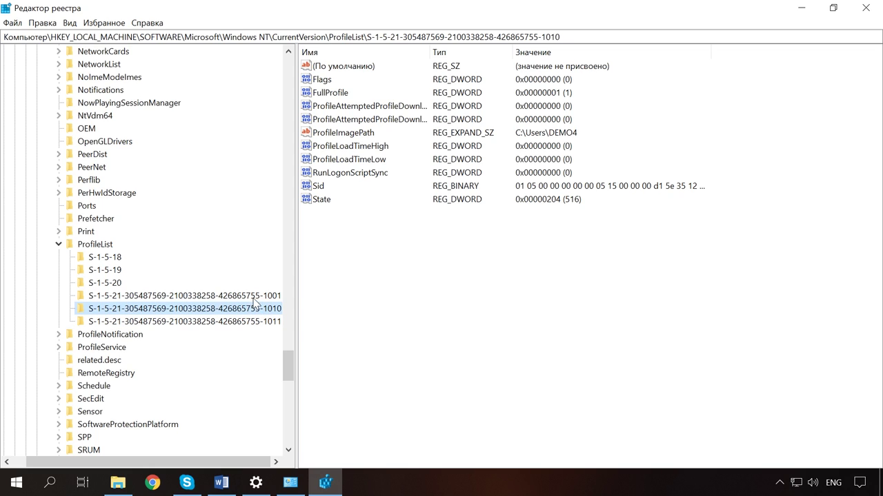
{"action": "left_click", "coordinate": [256, 297]}
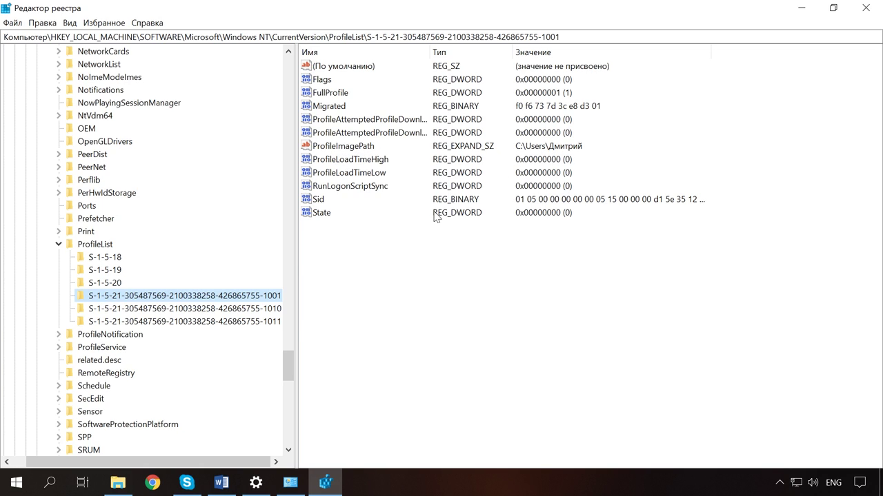
- Delete the ProfileList registry key whose ProfileImagePath is C:\Users\DEMO4, and confirm the deletion
{"action": "left_click", "coordinate": [252, 309]}
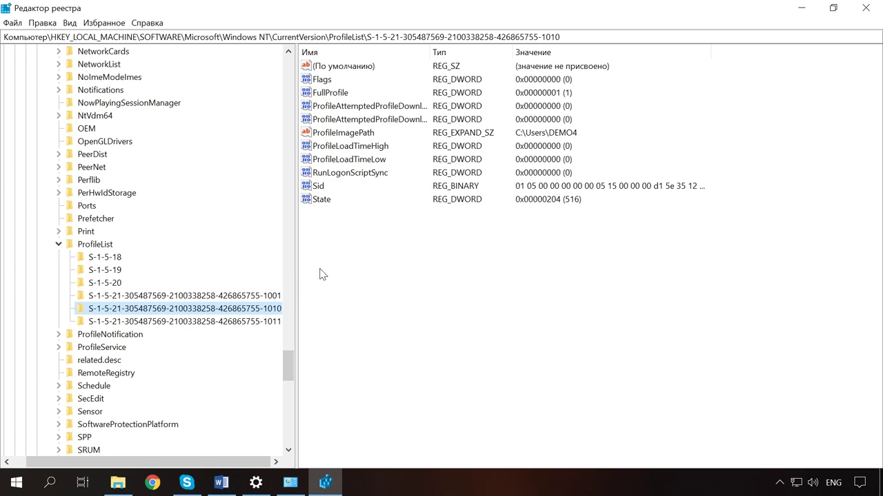
{"action": "right_click", "coordinate": [240, 312]}
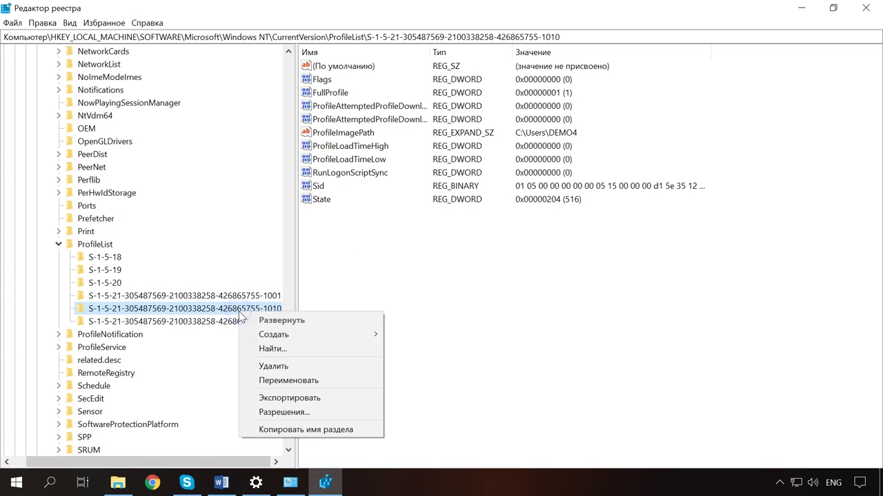
{"action": "left_click", "coordinate": [289, 368]}
{"action": "left_click", "coordinate": [517, 243]}
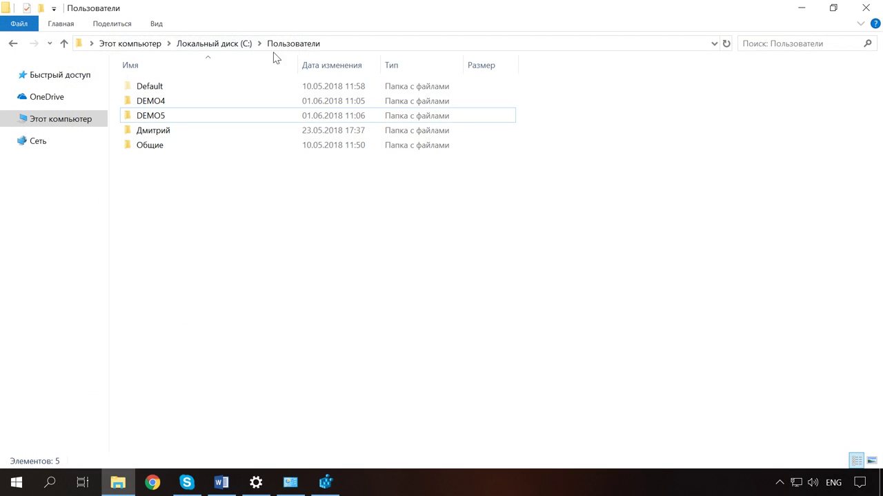
- Permanently delete the DEMO4 profile folder from C:\Users in File Explorer, continuing with administrator rights
{"action": "left_click", "coordinate": [340, 43]}
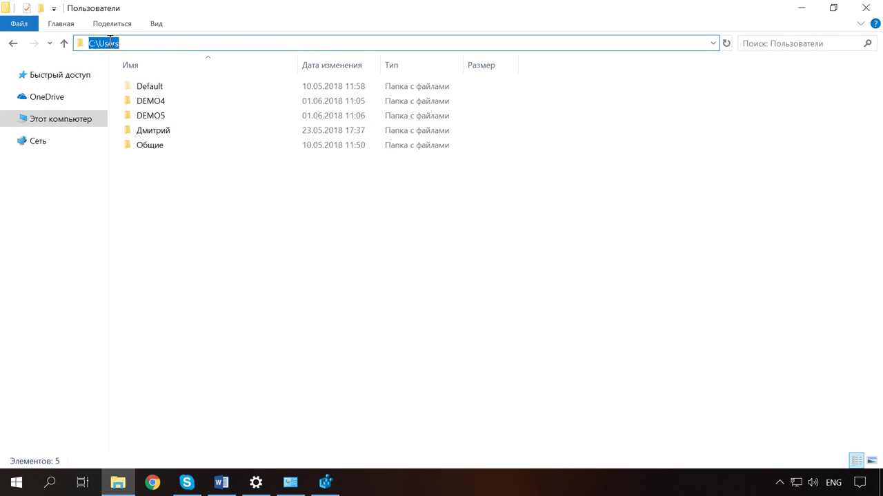
{"action": "left_click", "coordinate": [165, 103]}
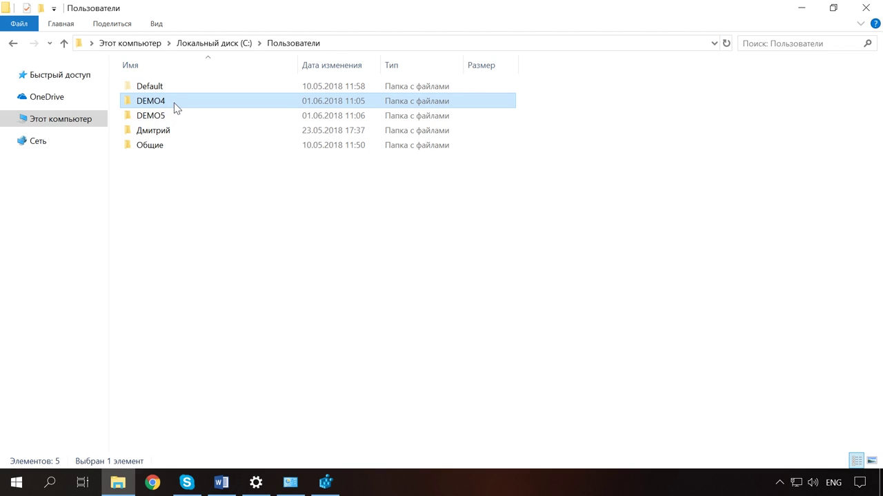
{"action": "key", "text": "shift+Delete"}
{"action": "key", "text": "Return"}
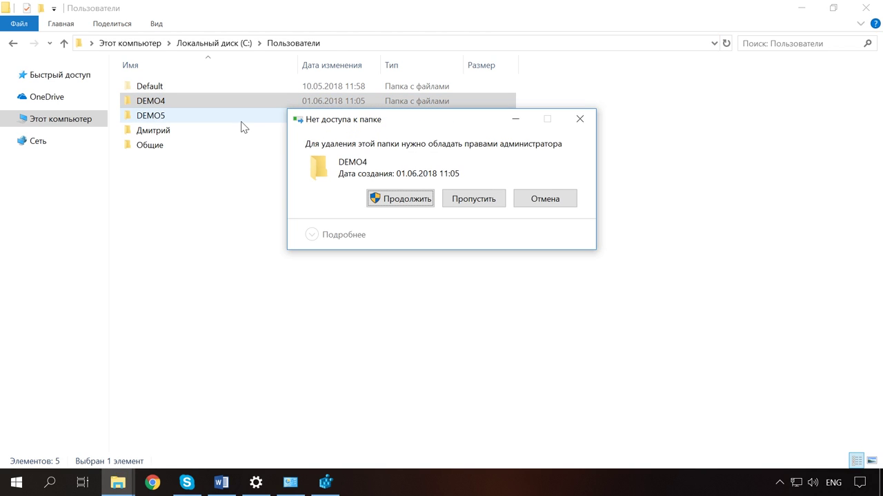
{"action": "left_click", "coordinate": [405, 198]}
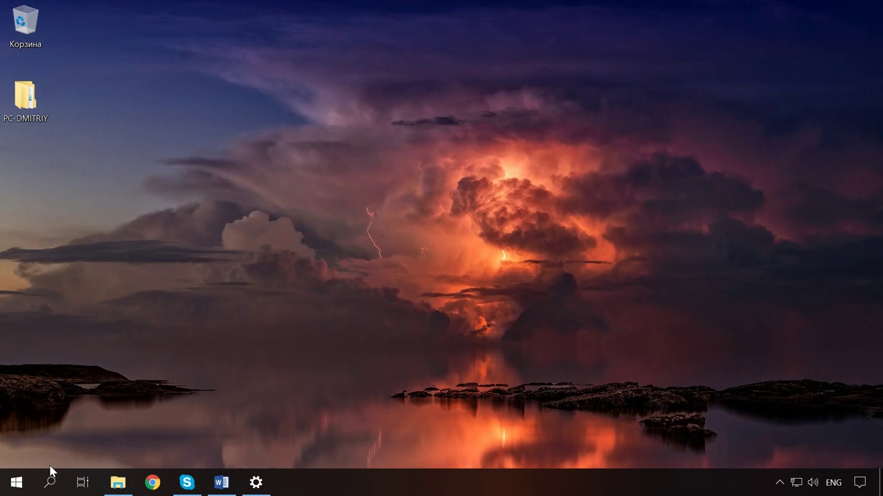
- Search for "cmd" and launch Командная строка with administrator rights
{"action": "left_click", "coordinate": [48, 480]}
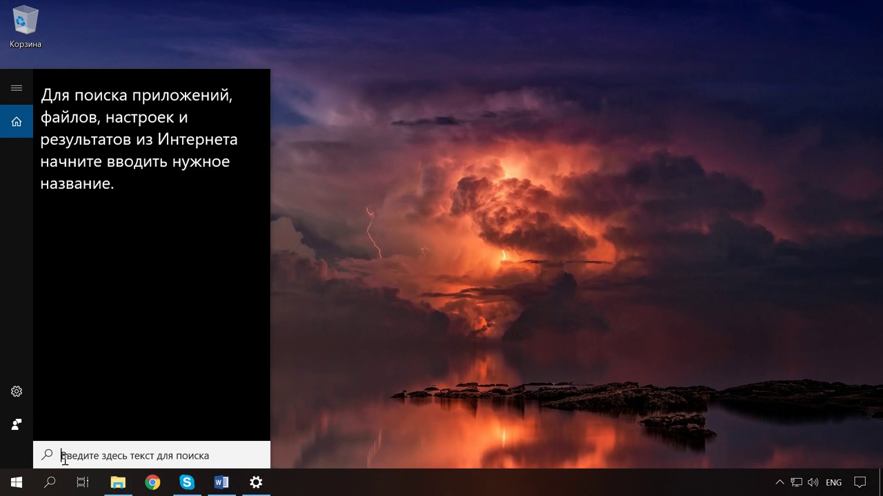
{"action": "type", "text": "cmd"}
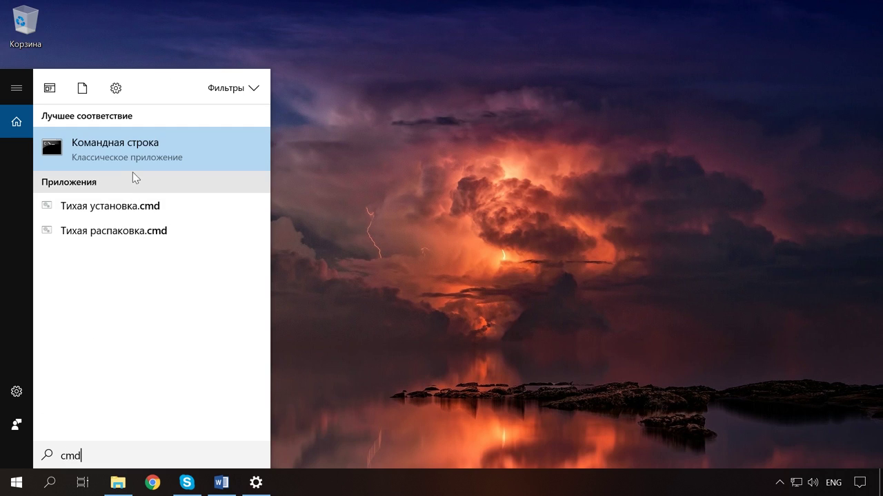
{"action": "right_click", "coordinate": [131, 156]}
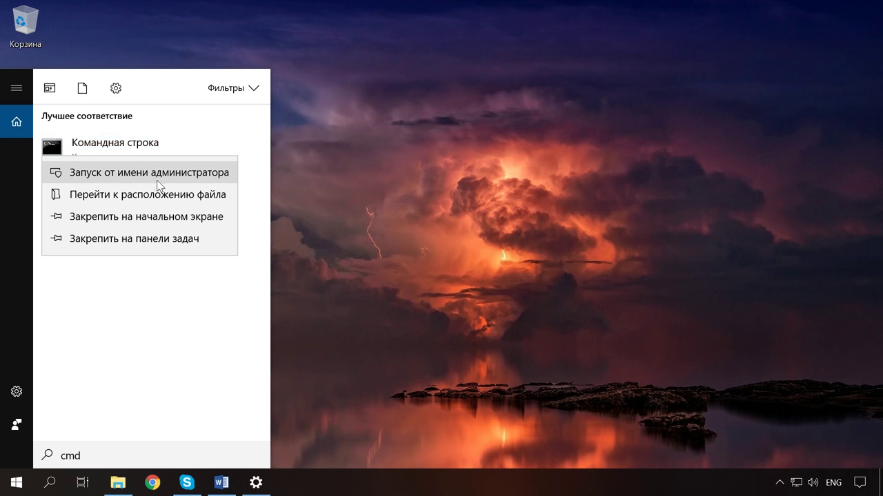
{"action": "left_click", "coordinate": [162, 178]}
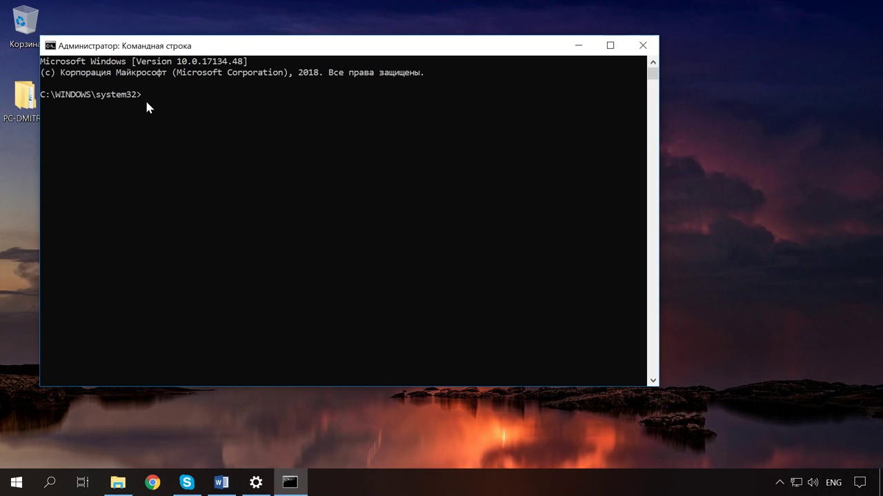
- List the computer's accounts with net users, and delete the DEMO5 account by running net user "DEMO5" /delete
{"action": "type", "text": "net users"}
{"action": "key", "text": "Return"}
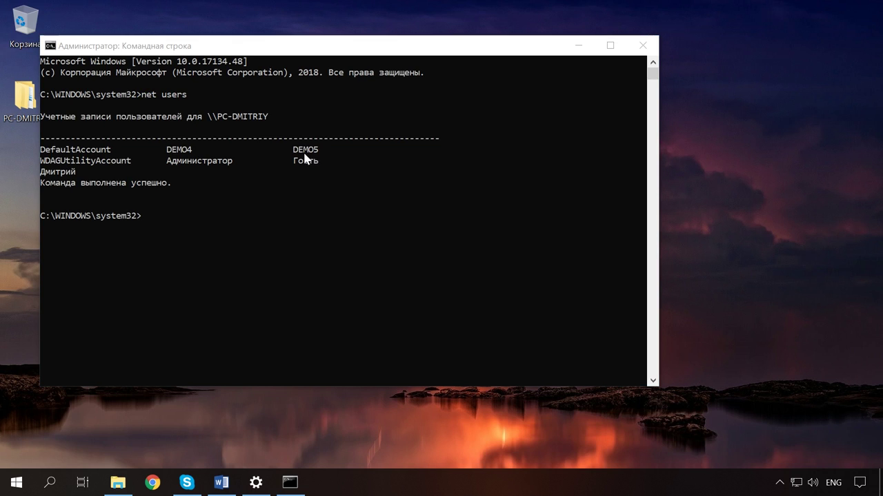
{"action": "left_click", "coordinate": [146, 217]}
{"action": "key", "text": "ctrl+v"}
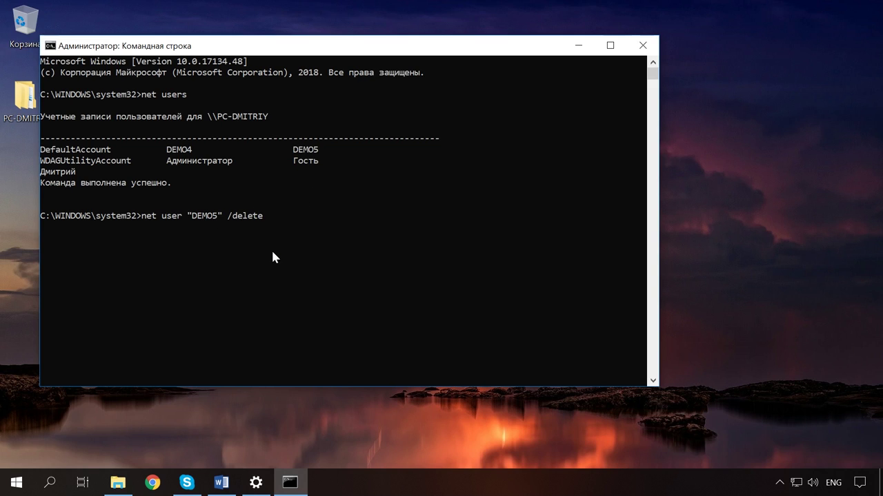
{"action": "key", "text": "Return"}
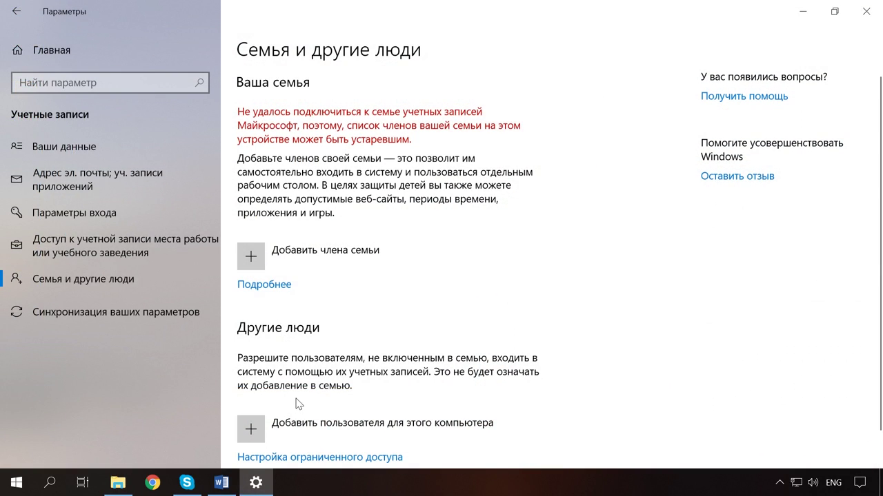
- In Параметры, add a local user named Test to this computer, without Microsoft sign-in details or a password
{"action": "left_click", "coordinate": [251, 430]}
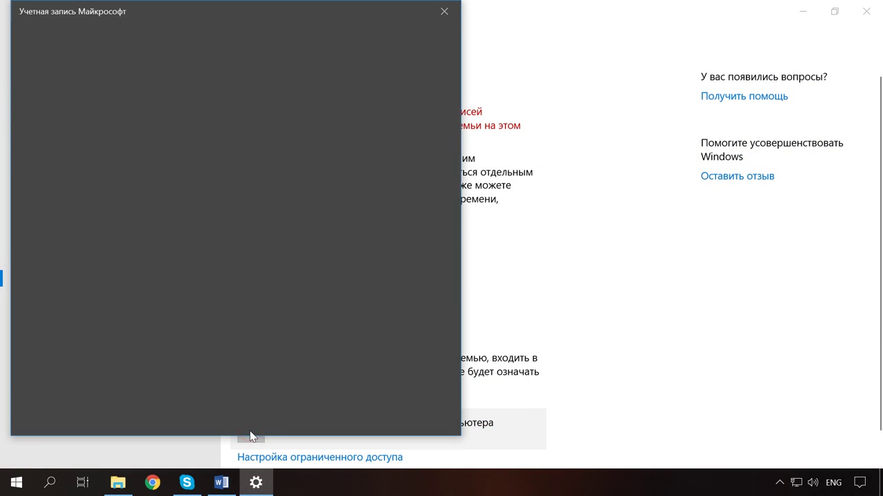
{"action": "left_click", "coordinate": [187, 351]}
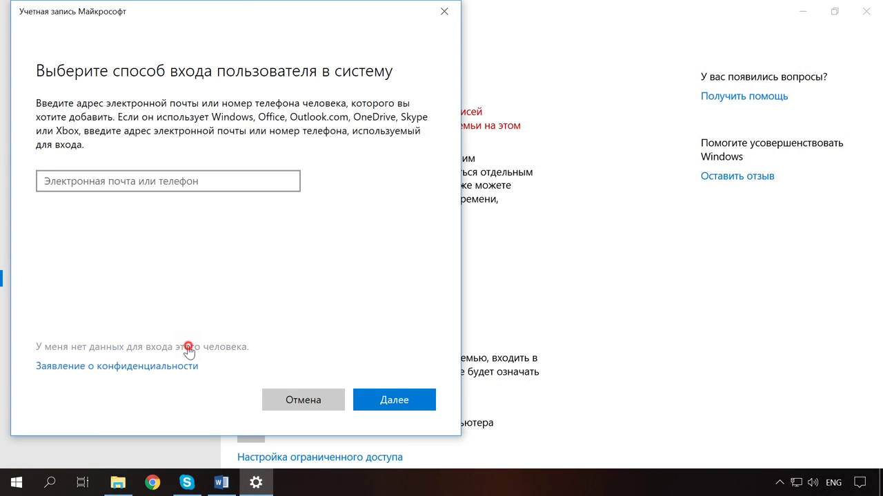
{"action": "left_click", "coordinate": [170, 367]}
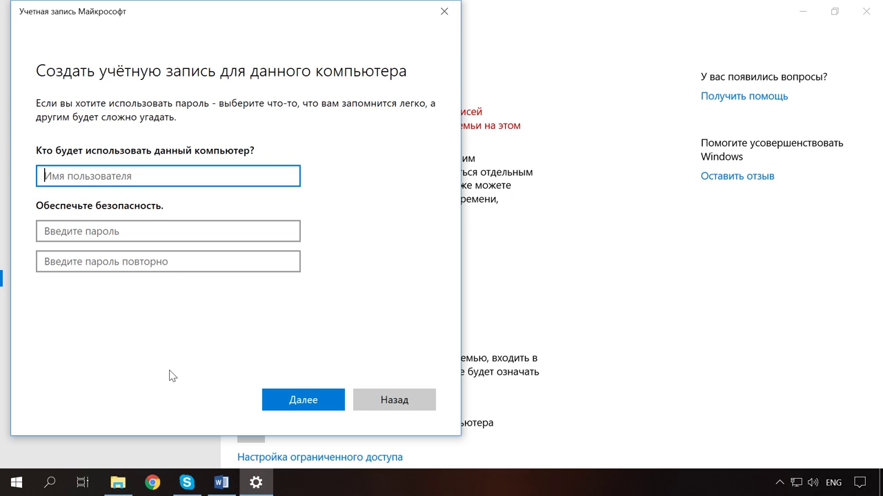
{"action": "type", "text": "Test"}
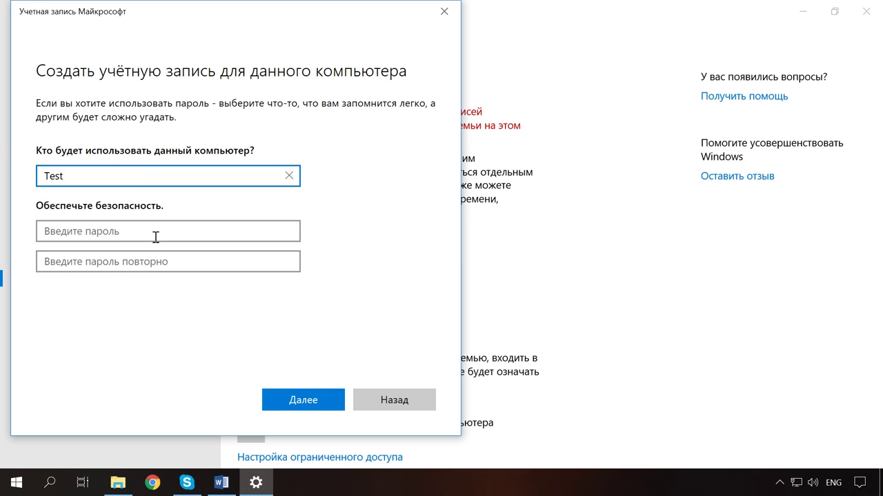
{"action": "left_click", "coordinate": [308, 400]}
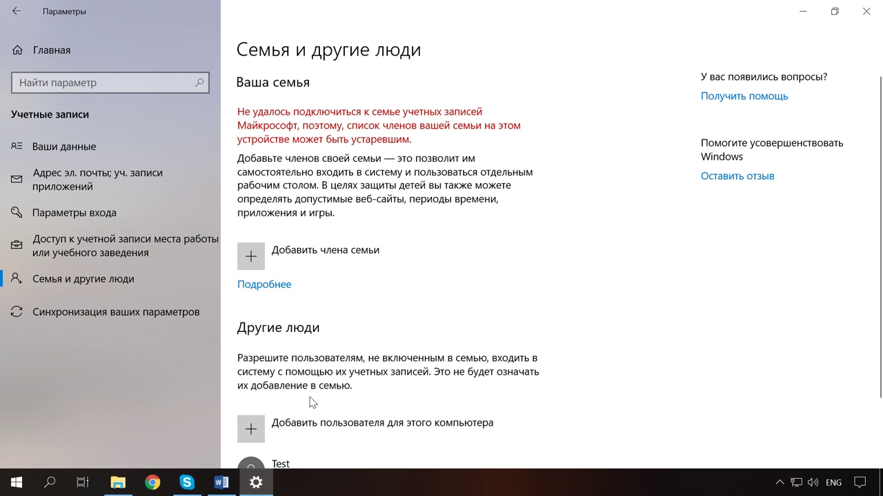
- Change the account type of the Test user to Администратор
{"action": "scroll", "coordinate": [314, 402], "scroll_direction": "down", "scroll_amount": 2}
{"action": "left_click", "coordinate": [326, 394]}
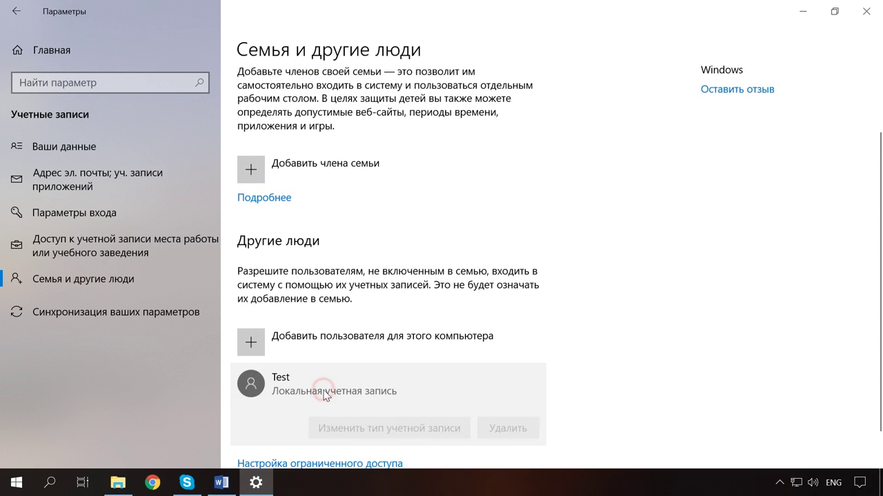
{"action": "left_click", "coordinate": [398, 434]}
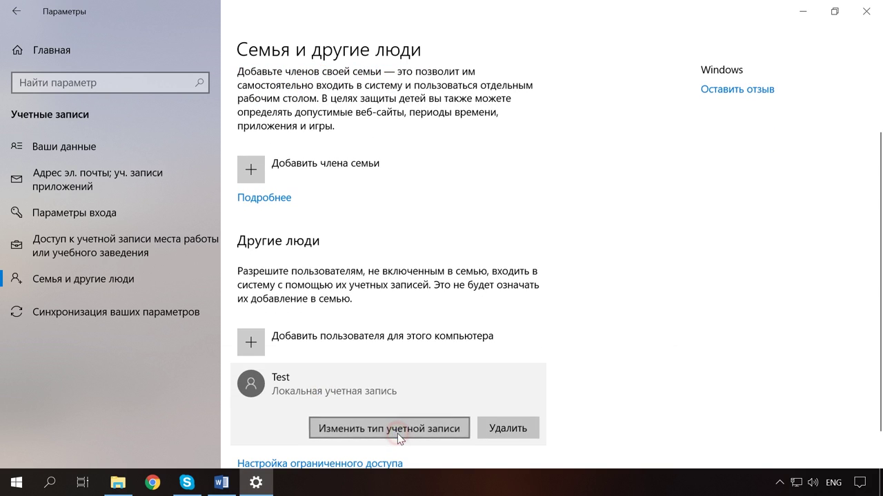
{"action": "left_click", "coordinate": [396, 254]}
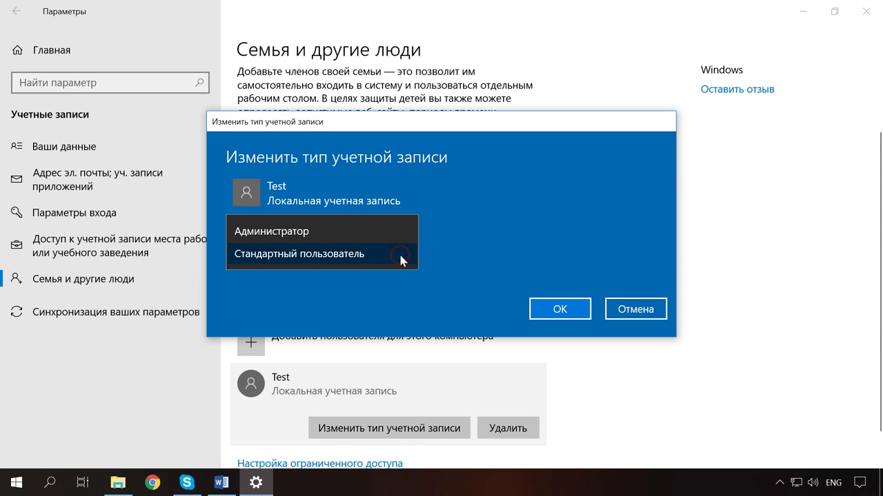
{"action": "left_click", "coordinate": [286, 234]}
{"action": "left_click", "coordinate": [561, 322]}
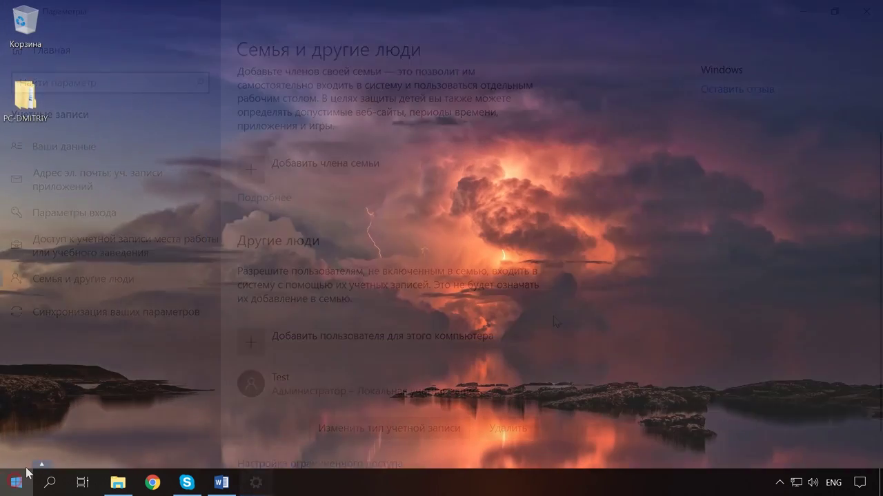
- Check the Start menu's account options for switching to the Test user, and close them without switching
{"action": "left_click", "coordinate": [16, 482]}
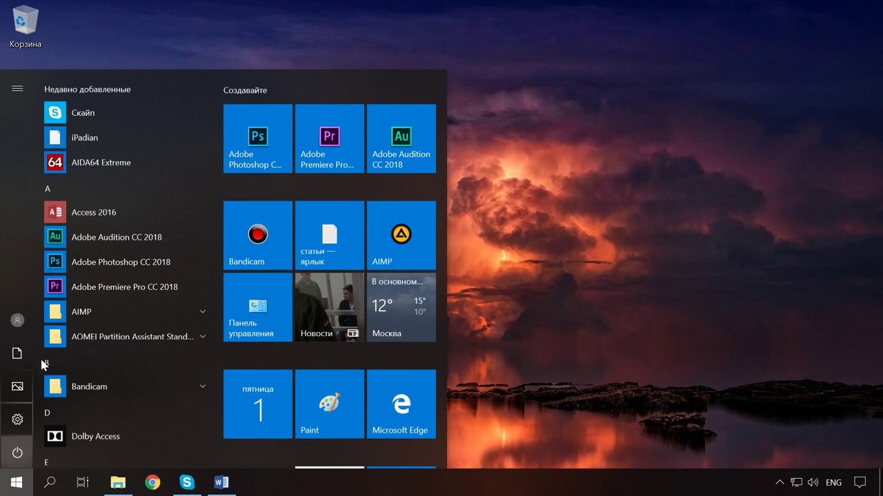
{"action": "left_click", "coordinate": [18, 320]}
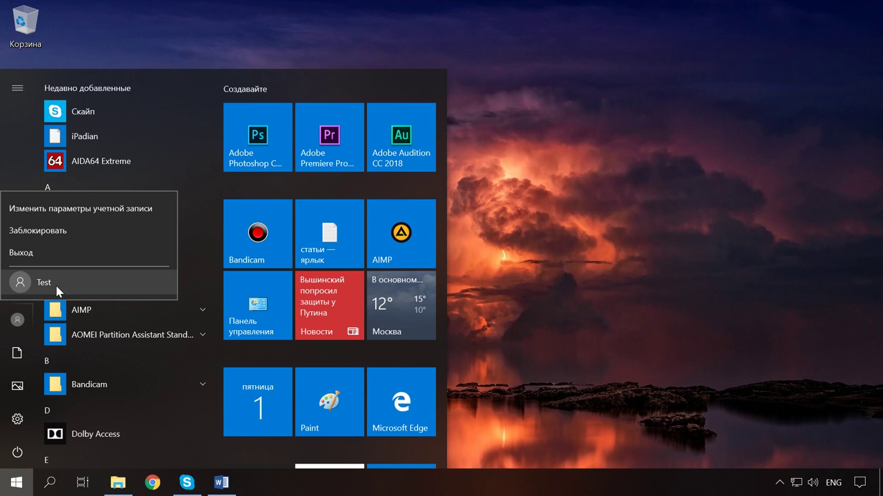
{"action": "left_click", "coordinate": [493, 306]}
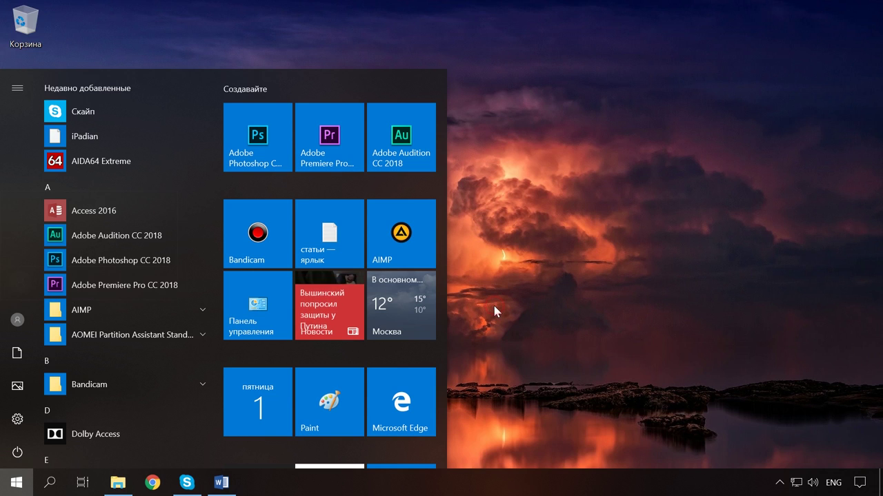
{"action": "left_click", "coordinate": [478, 309]}
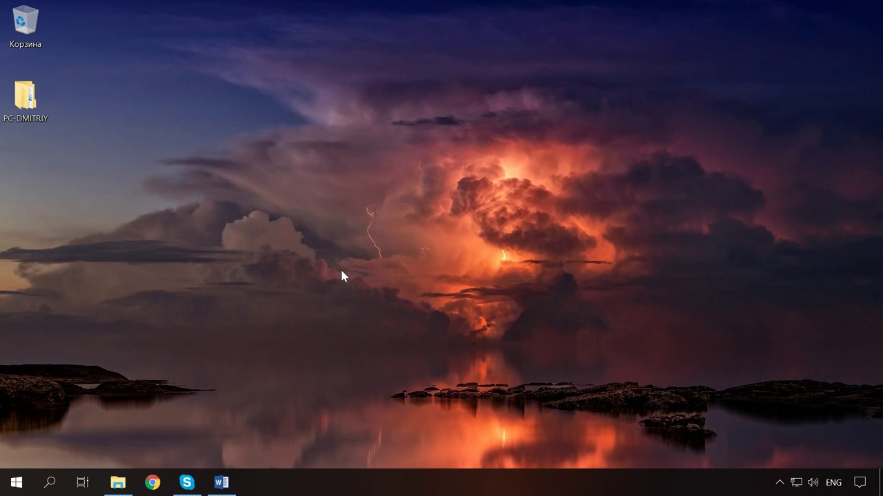